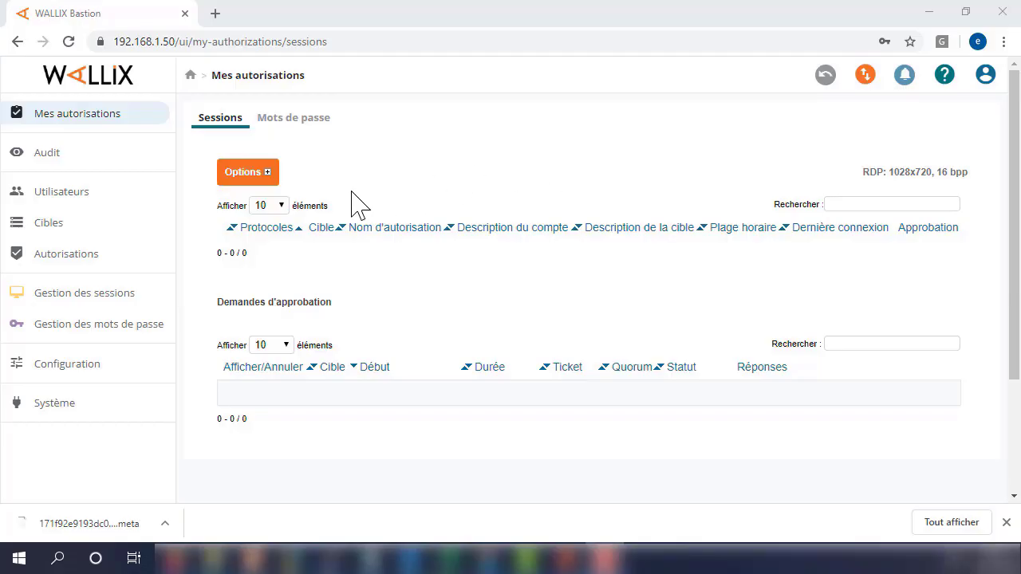
# Open the audit session history and browse the list of recorded SSH and RDP sessions.
pyautogui.click(35, 169)
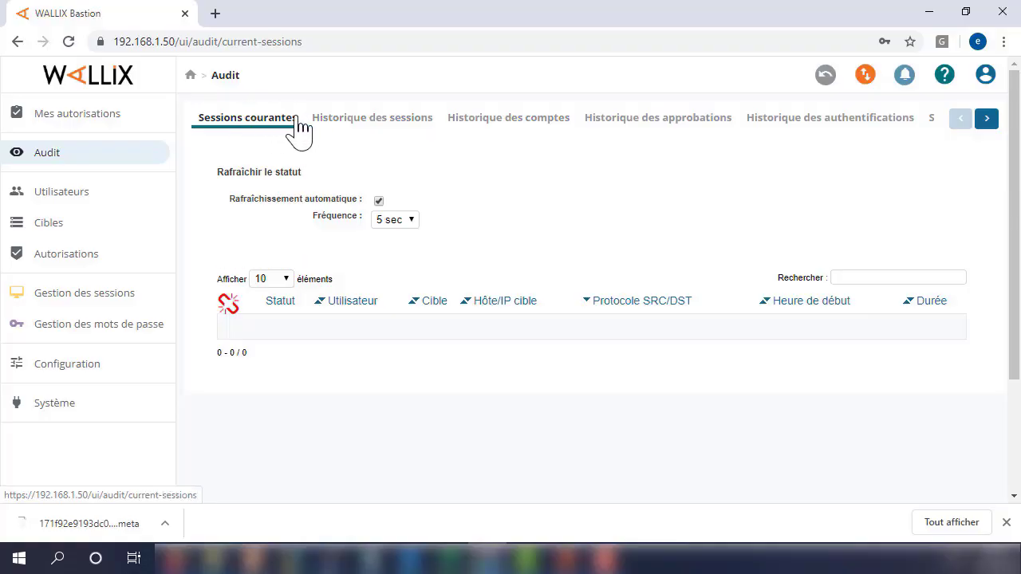
pyautogui.click(373, 120)
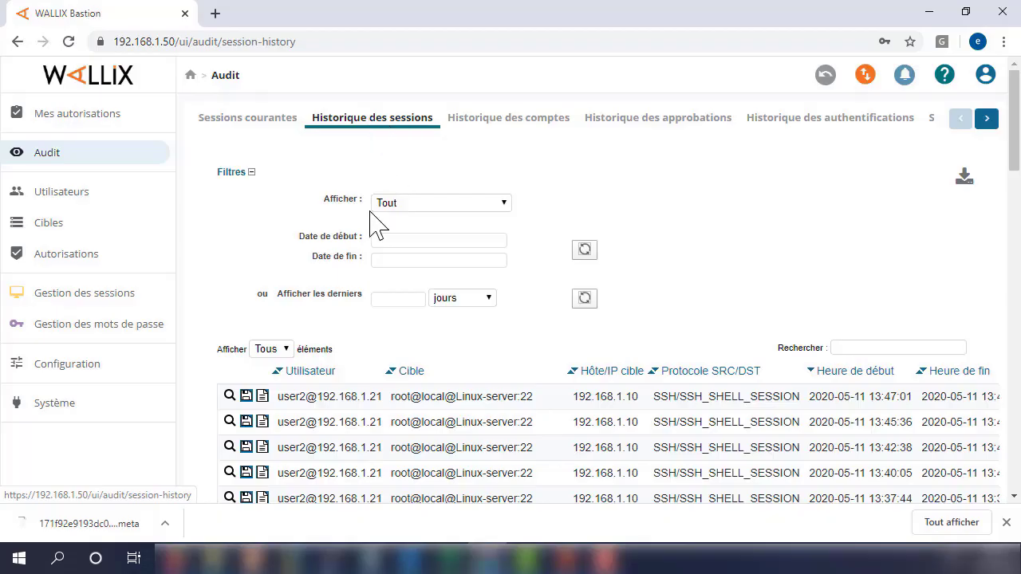
pyautogui.scroll(-3, 515, 337)
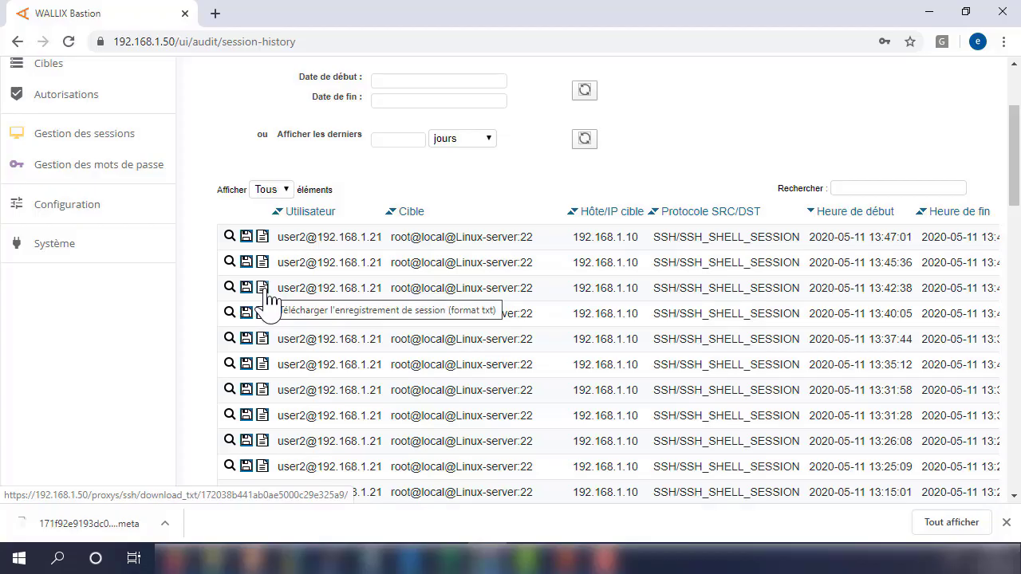
pyautogui.scroll(-15, 299, 339)
pyautogui.scroll(-5, 306, 345)
pyautogui.scroll(10, 305, 345)
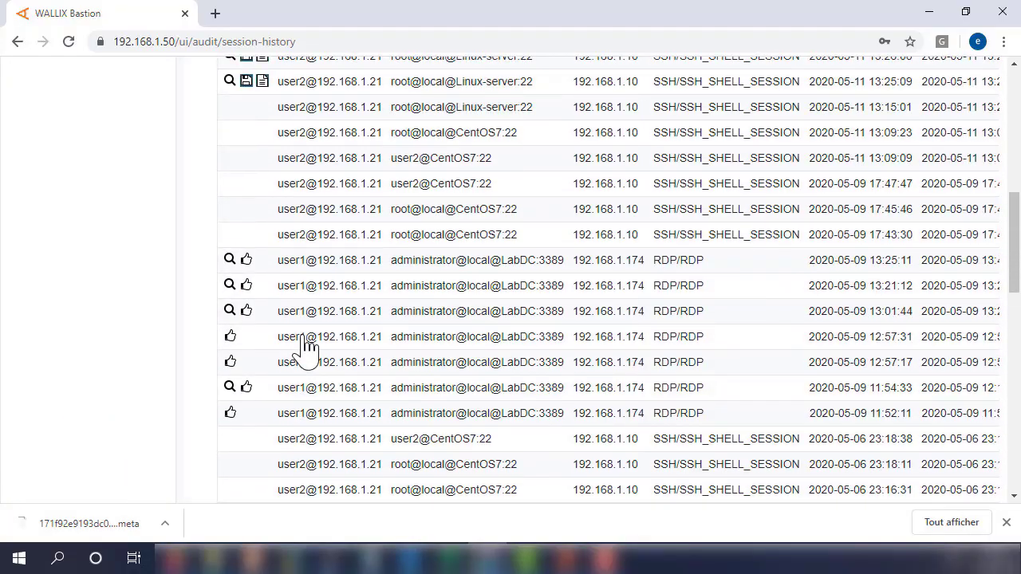
pyautogui.scroll(7, 299, 347)
pyautogui.scroll(-4, 299, 347)
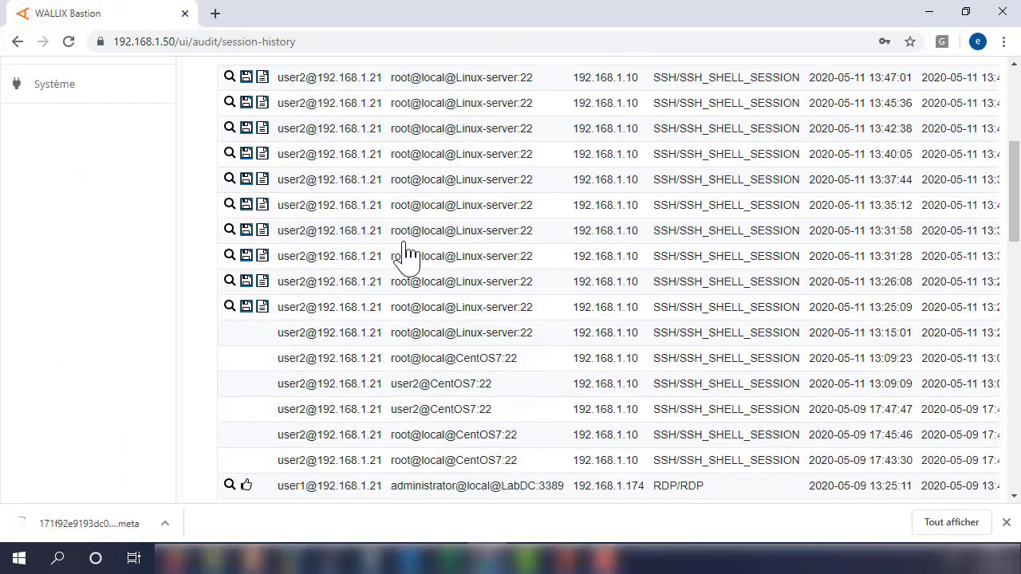
# Download the text transcript and the recording of the Linux-server SSH session started at 13:31:58, viewing the transcript in between.
pyautogui.click(263, 233)
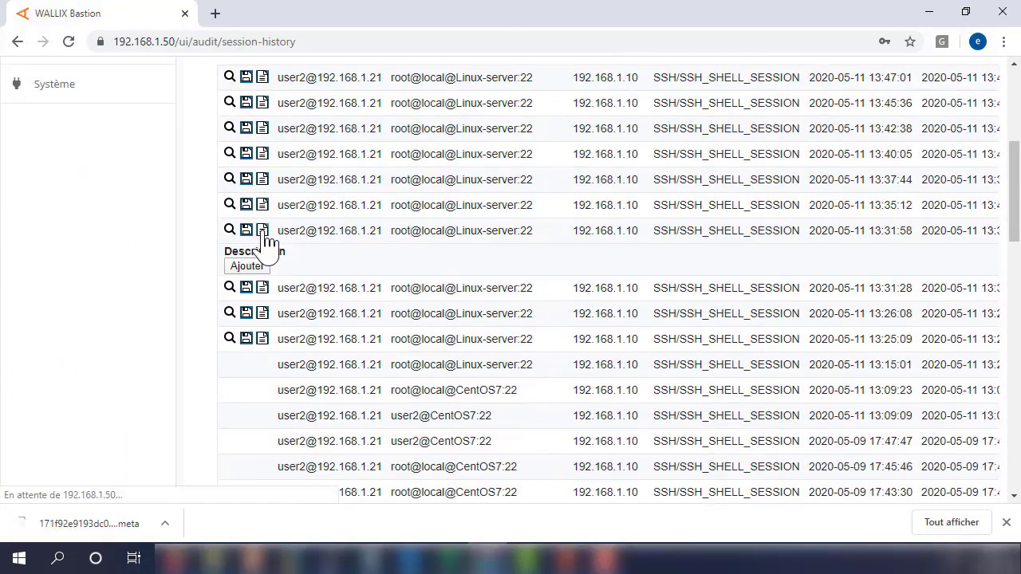
pyautogui.click(87, 528)
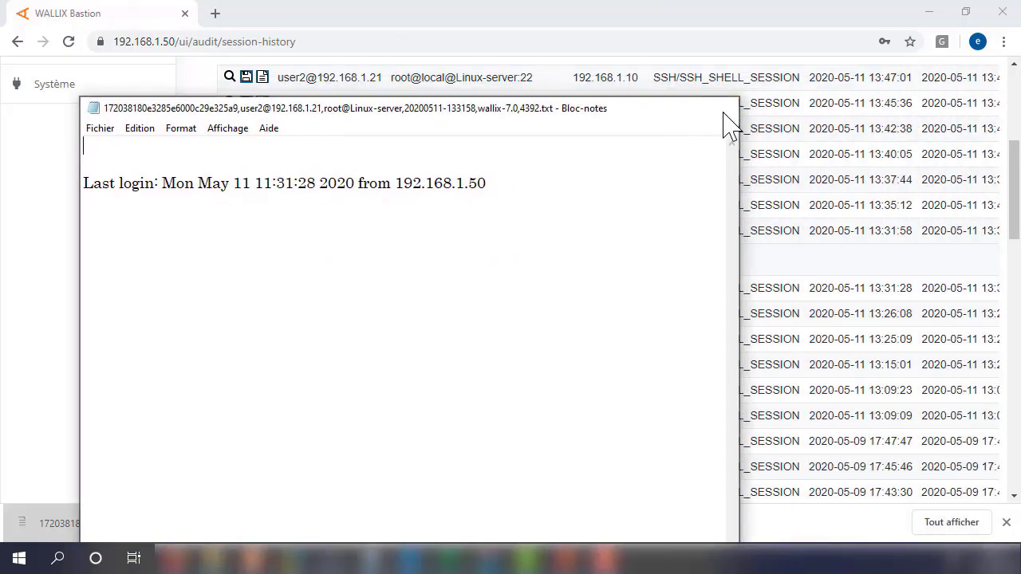
pyautogui.click(720, 108)
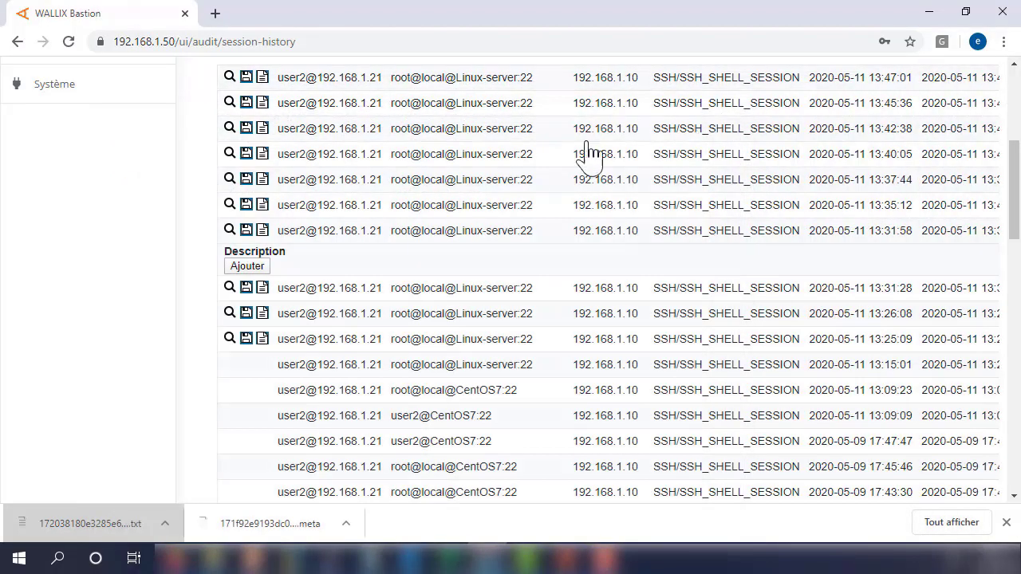
pyautogui.click(247, 230)
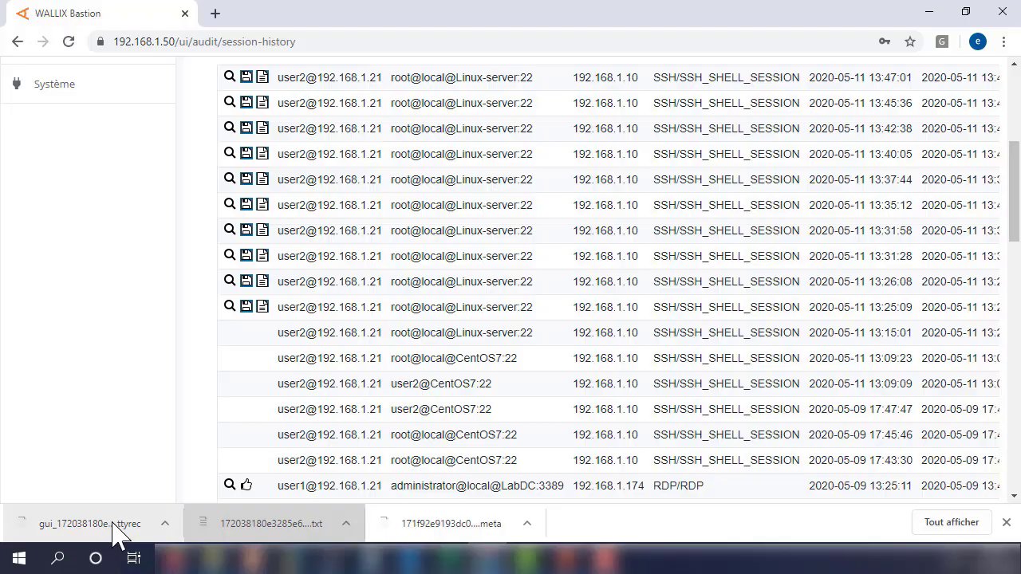
# Replay the Linux-server session started at 13:31:28 in the SSH viewer and highlight its transcription text.
pyautogui.click(230, 257)
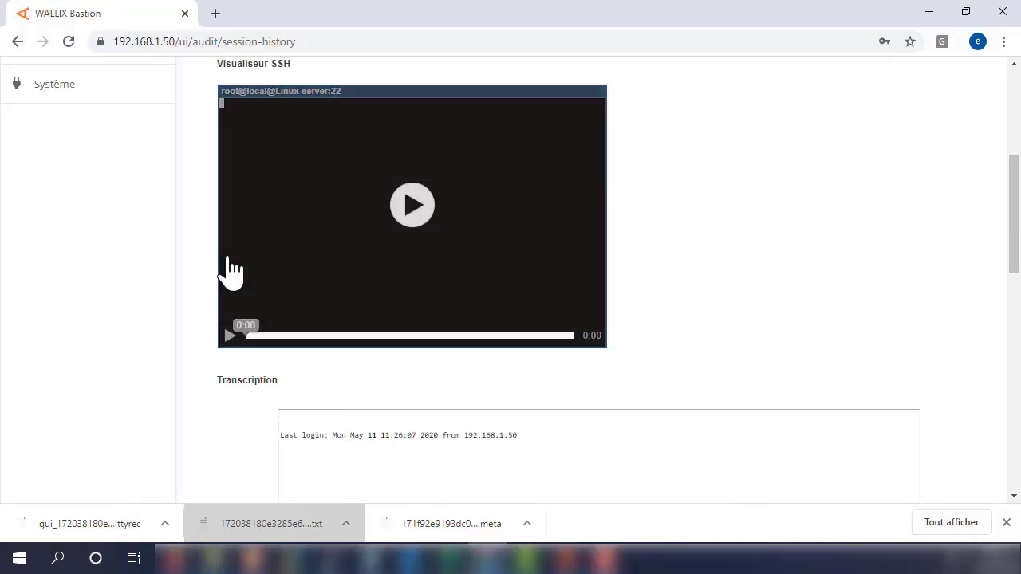
pyautogui.click(229, 336)
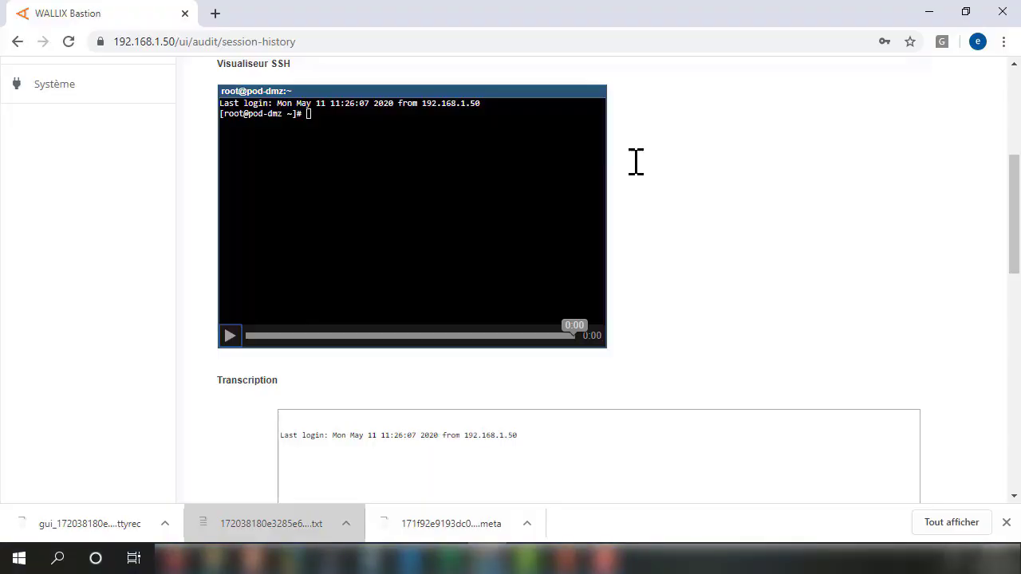
pyautogui.moveTo(1015, 210); pyautogui.dragTo(1012, 247)
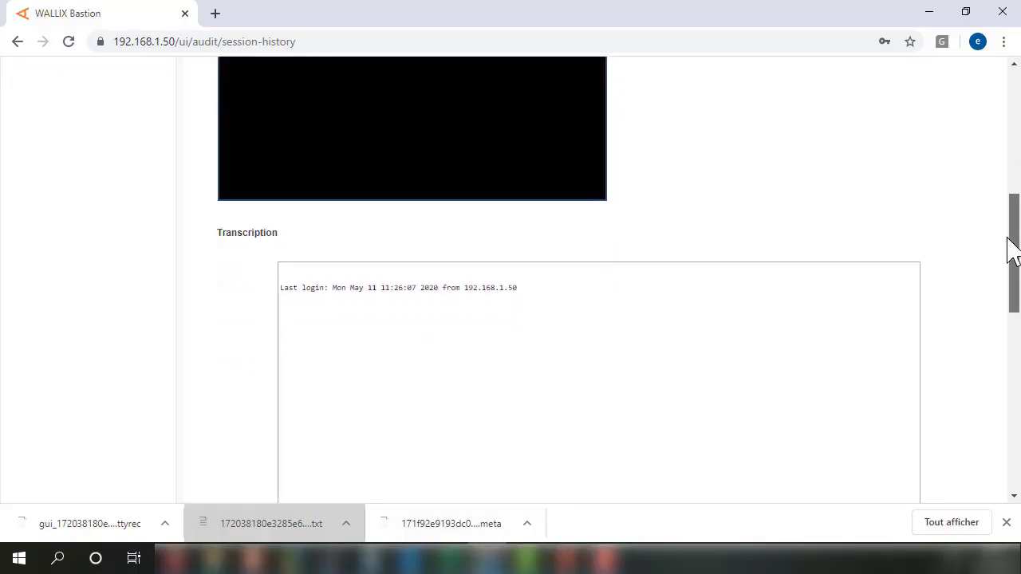
pyautogui.moveTo(548, 308); pyautogui.dragTo(270, 297)
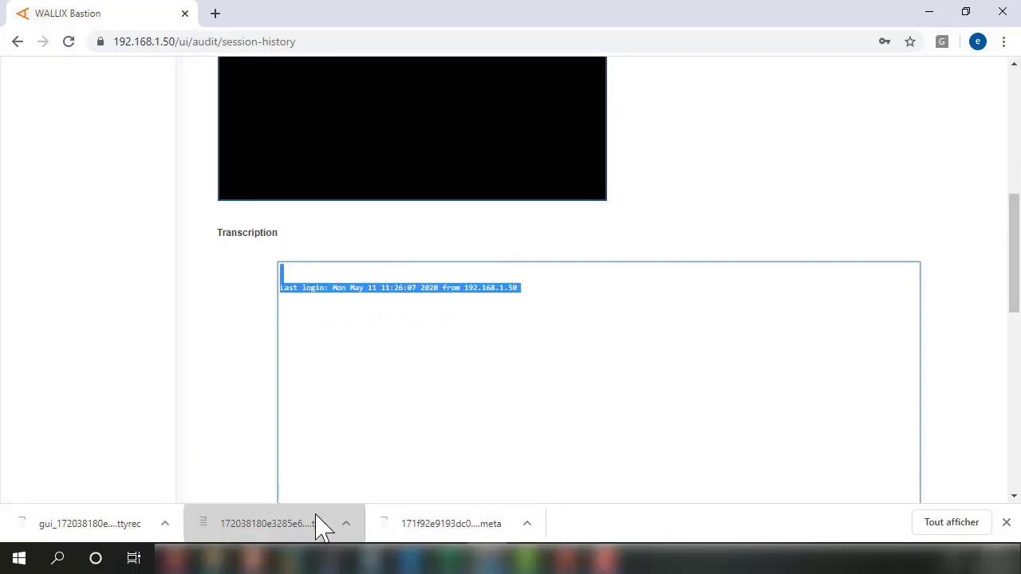
pyautogui.click(1007, 523)
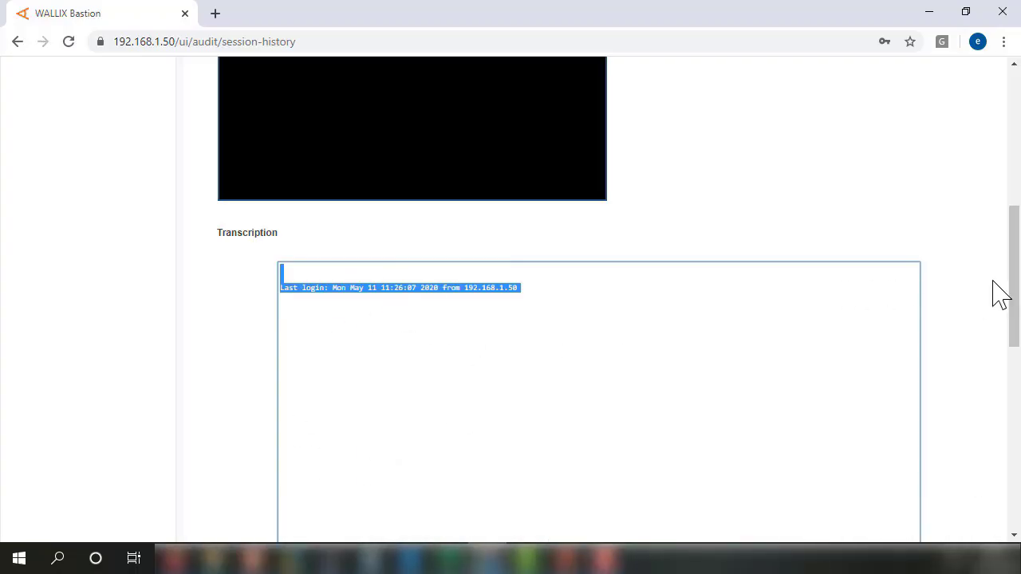
# Examine the session's metadata entries and the duration and target host IP in the session information.
pyautogui.moveTo(1014, 279); pyautogui.dragTo(987, 398)
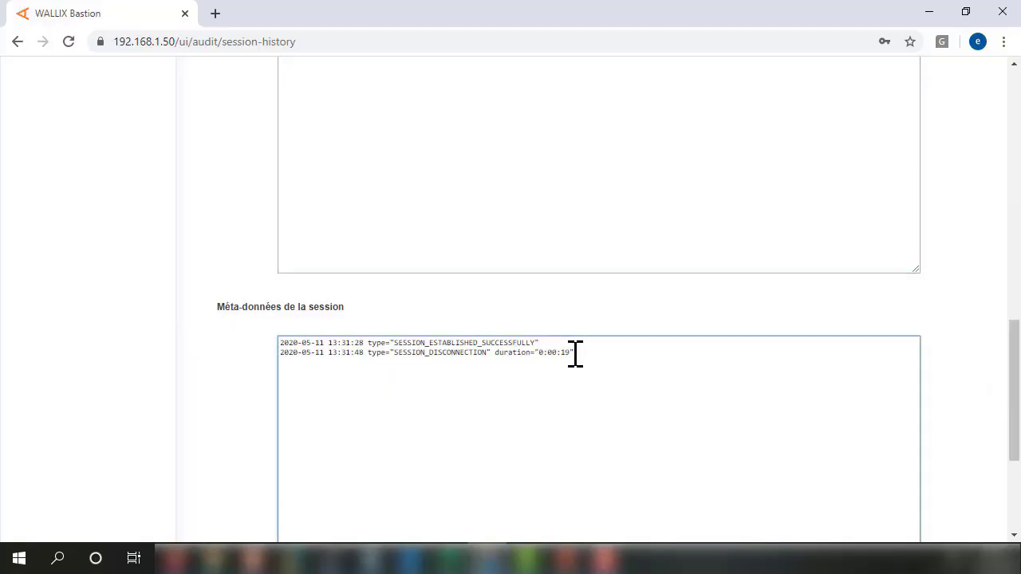
pyautogui.moveTo(574, 353); pyautogui.dragTo(281, 343)
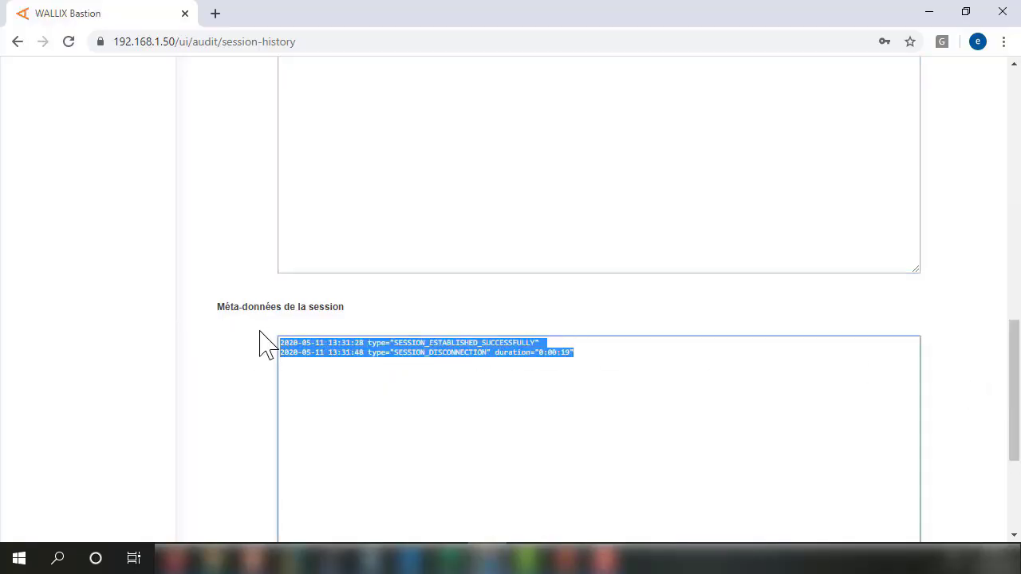
pyautogui.moveTo(1014, 392); pyautogui.dragTo(1014, 168)
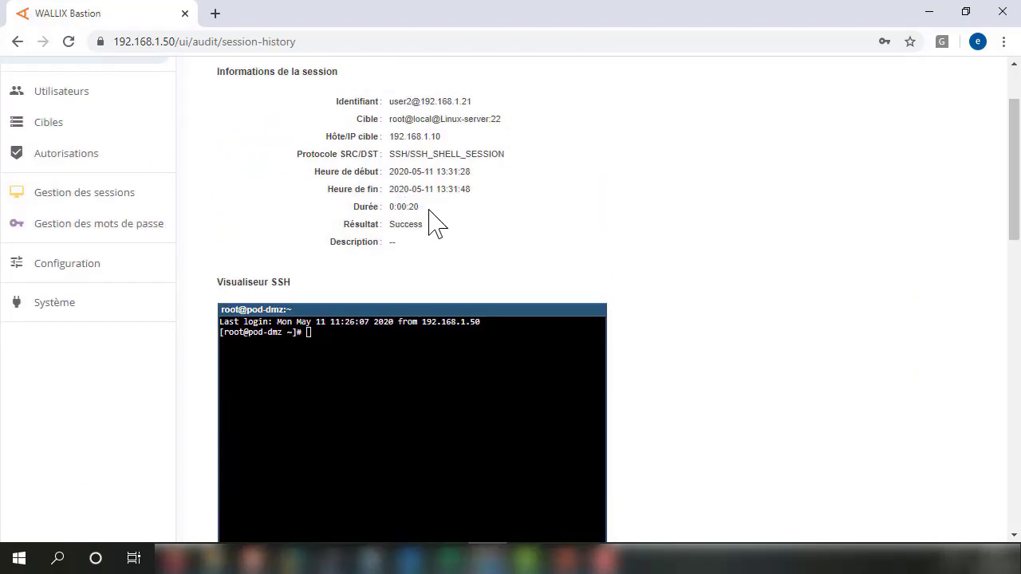
pyautogui.moveTo(429, 211); pyautogui.dragTo(375, 206)
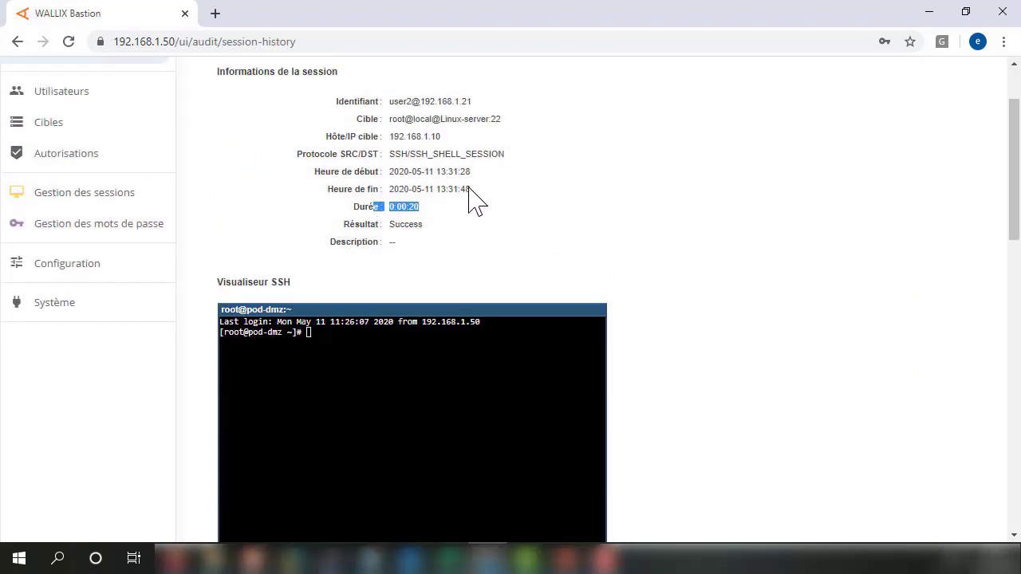
pyautogui.moveTo(441, 136); pyautogui.dragTo(391, 147)
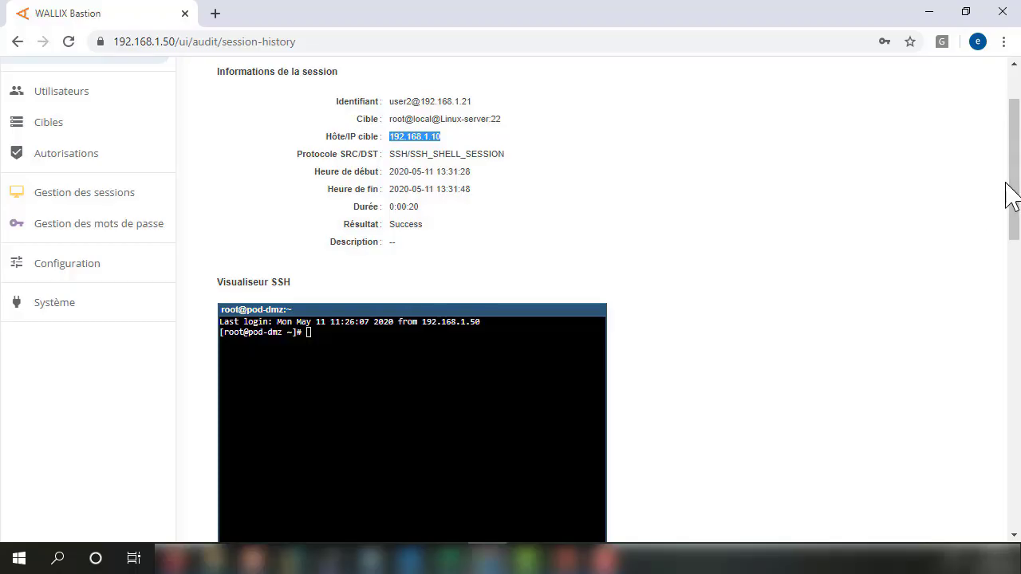
# Return to the session history and open the details of the LabDC RDP session started on 2020-05-09 at 13:25:11.
pyautogui.moveTo(1013, 195); pyautogui.dragTo(999, 509)
pyautogui.scroll(10, 998, 358)
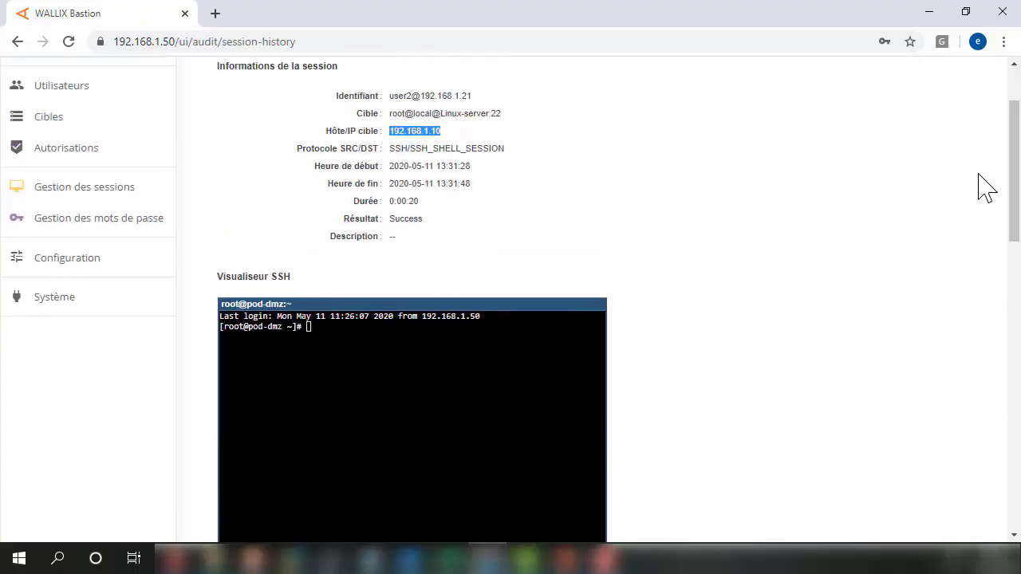
pyautogui.scroll(1, 330, 188)
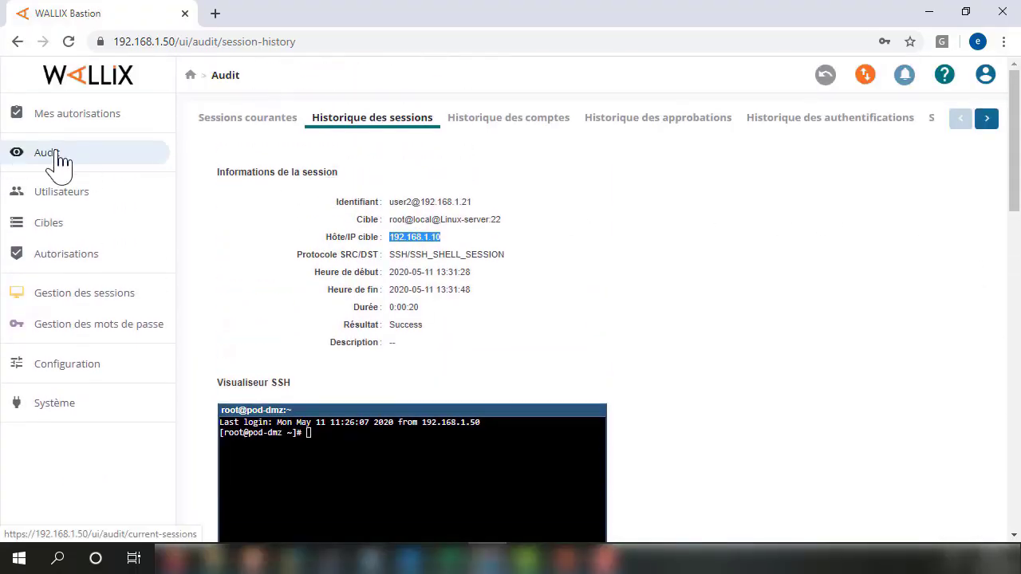
pyautogui.click(50, 153)
pyautogui.click(341, 127)
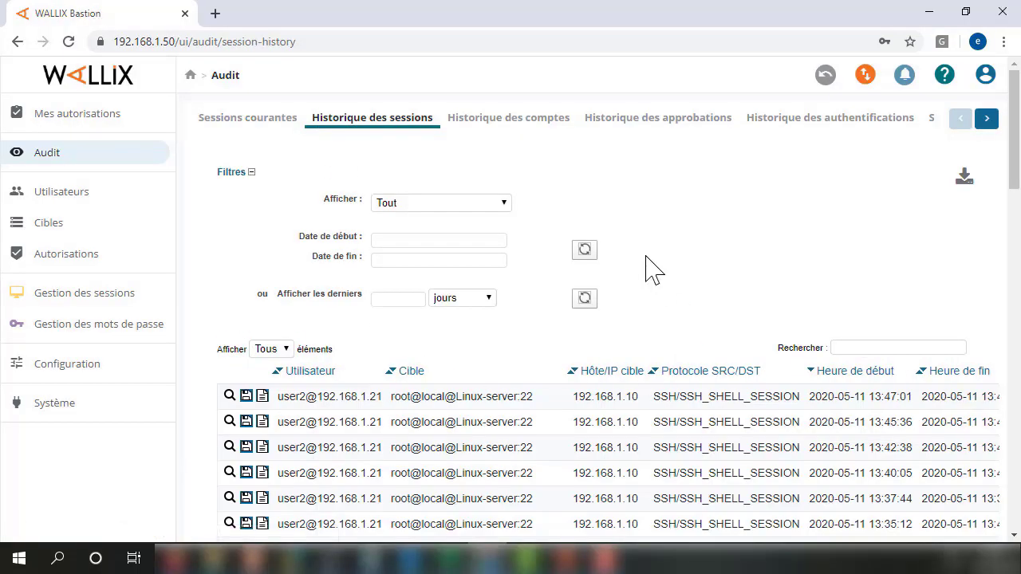
pyautogui.scroll(-3, 649, 269)
pyautogui.scroll(-4, 650, 269)
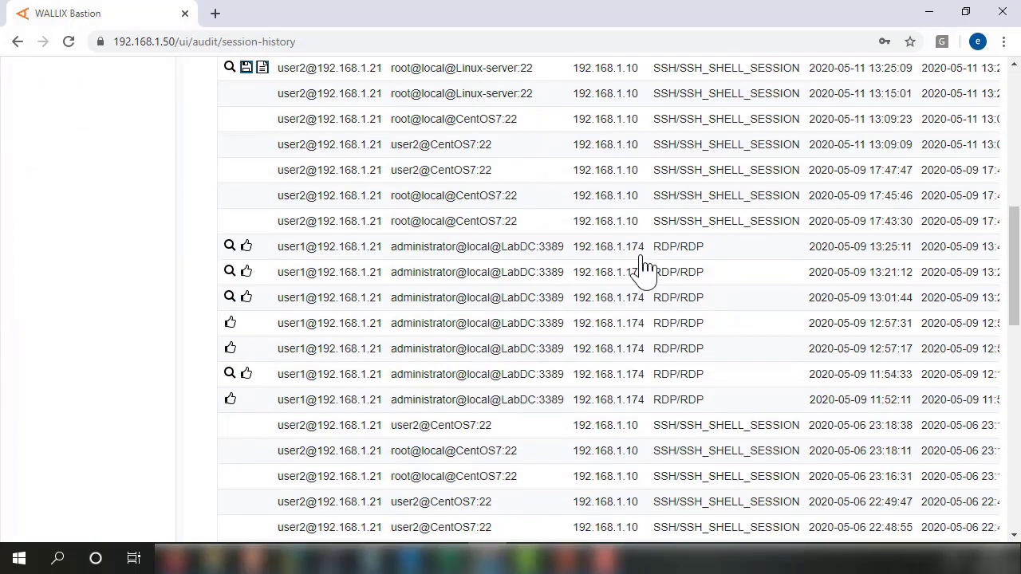
pyautogui.click(229, 272)
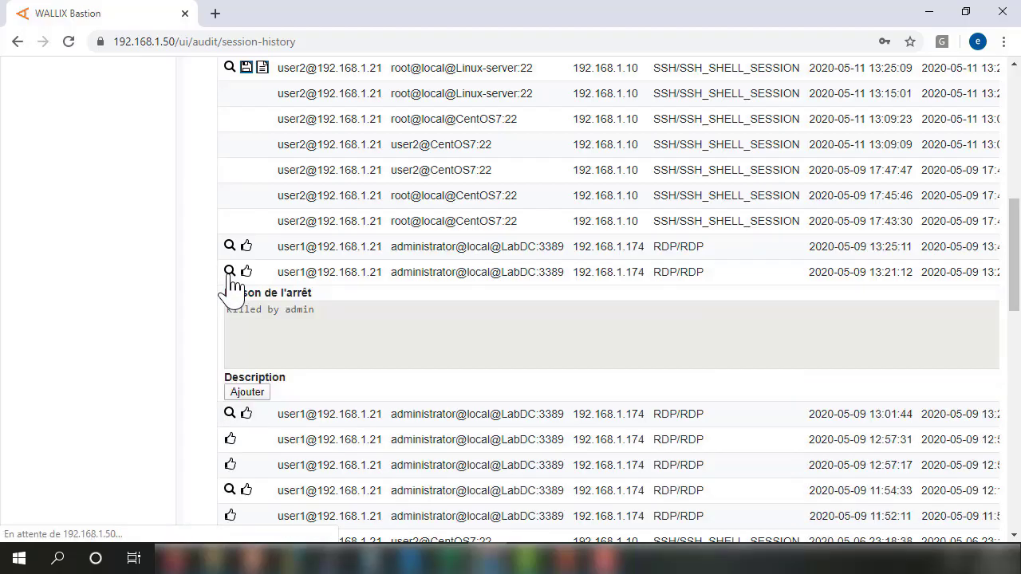
pyautogui.click(230, 247)
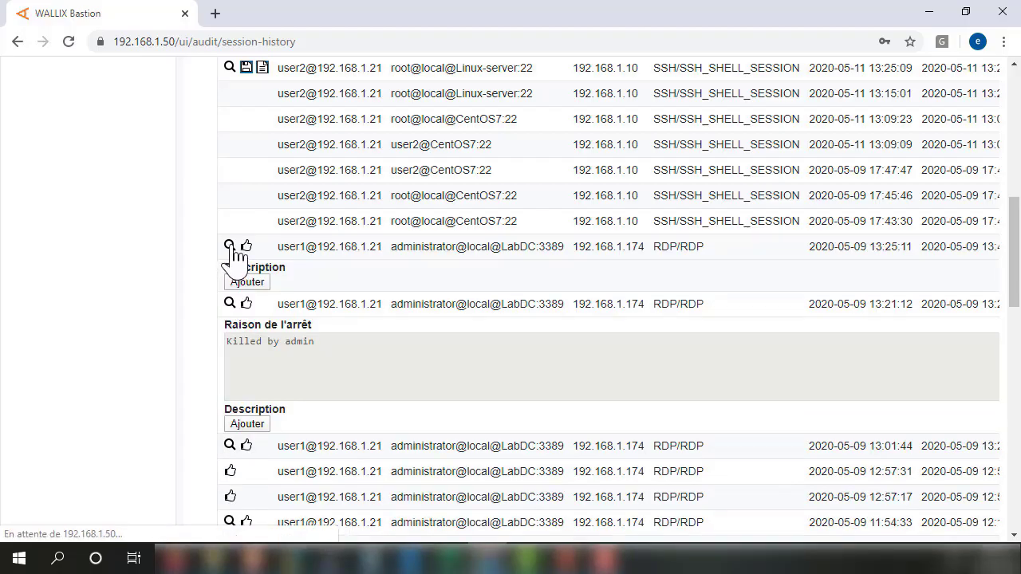
pyautogui.click(230, 248)
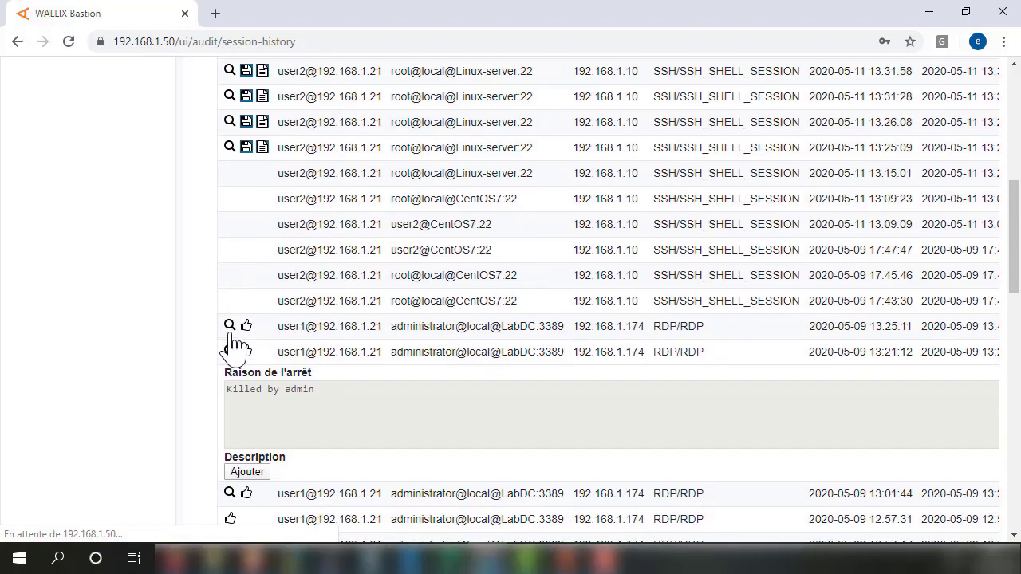
pyautogui.click(230, 327)
pyautogui.click(230, 327)
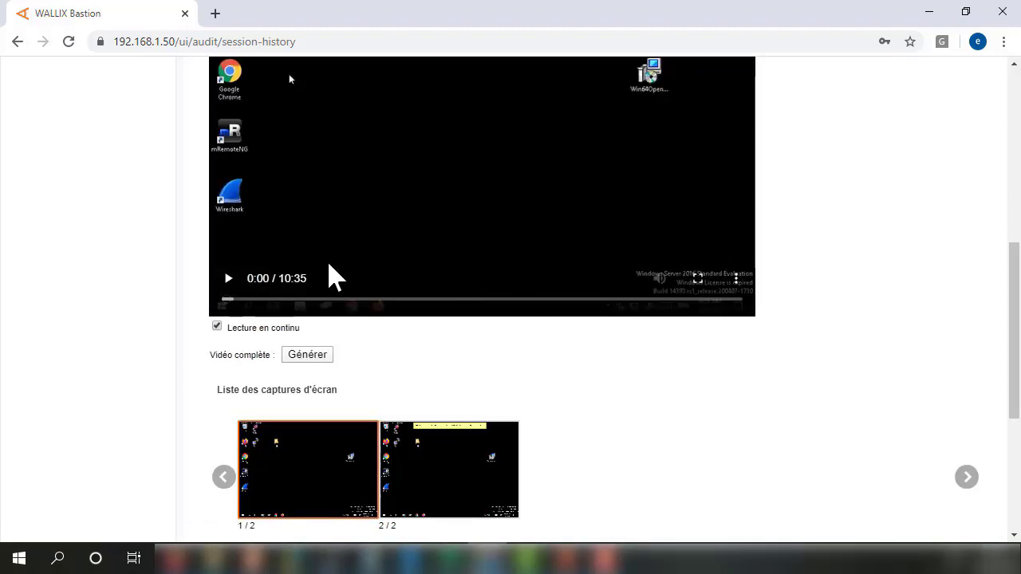
# Play the recording in the RDP viewer and skip forward to about 2:37.
pyautogui.click(227, 278)
pyautogui.scroll(2, 482, 254)
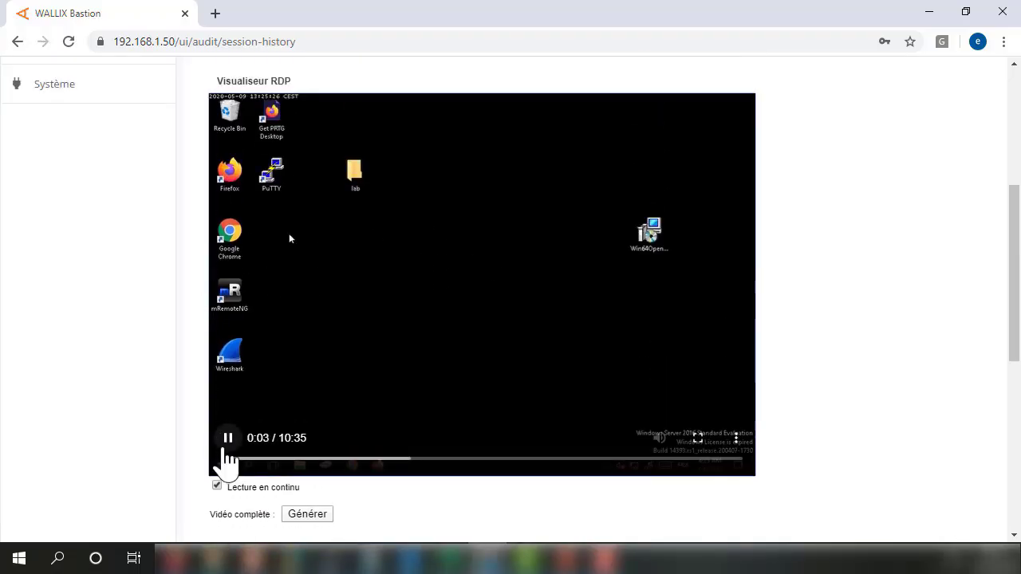
pyautogui.click(274, 460)
pyautogui.moveTo(292, 460); pyautogui.dragTo(356, 460)
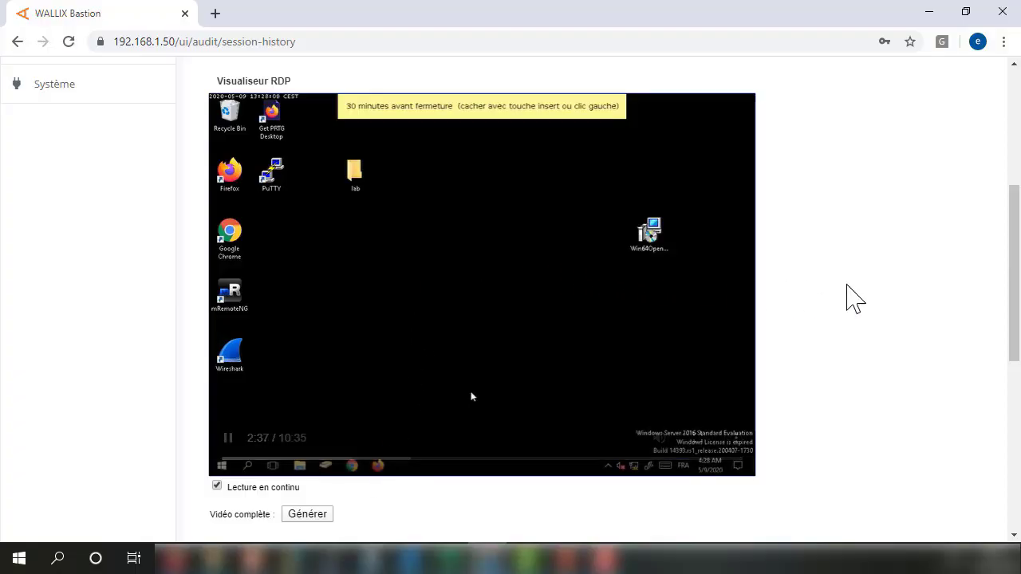
# Jump the recording to the second screenshot in the capture list, and back to the first one.
pyautogui.scroll(-3, 852, 286)
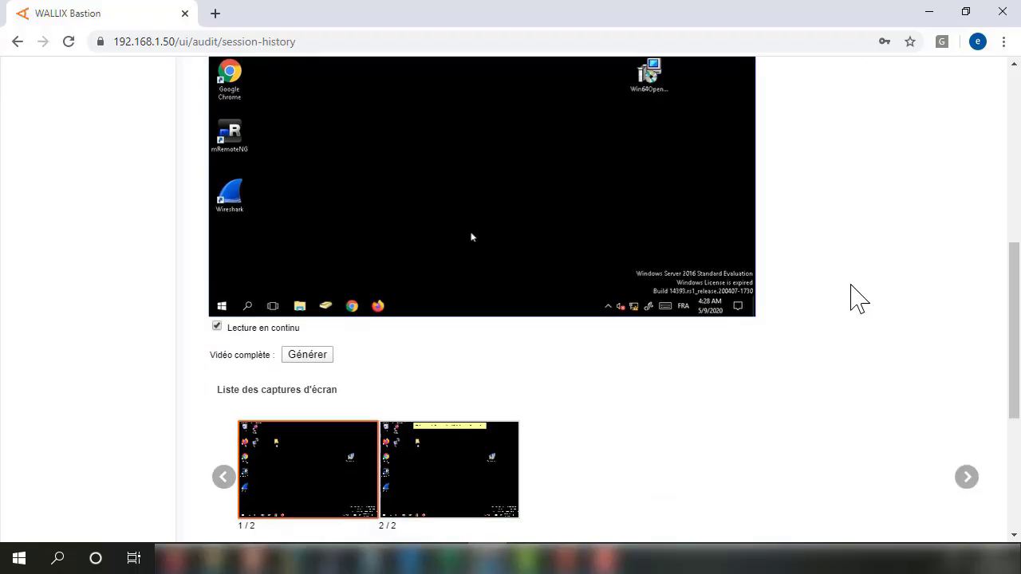
pyautogui.scroll(1, 851, 300)
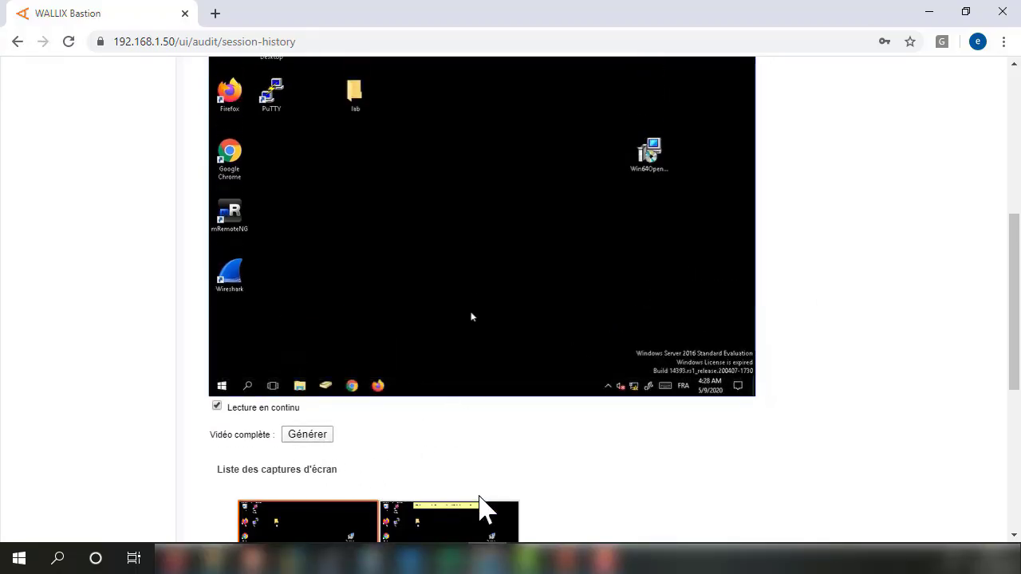
pyautogui.scroll(-1, 654, 490)
pyautogui.click(441, 447)
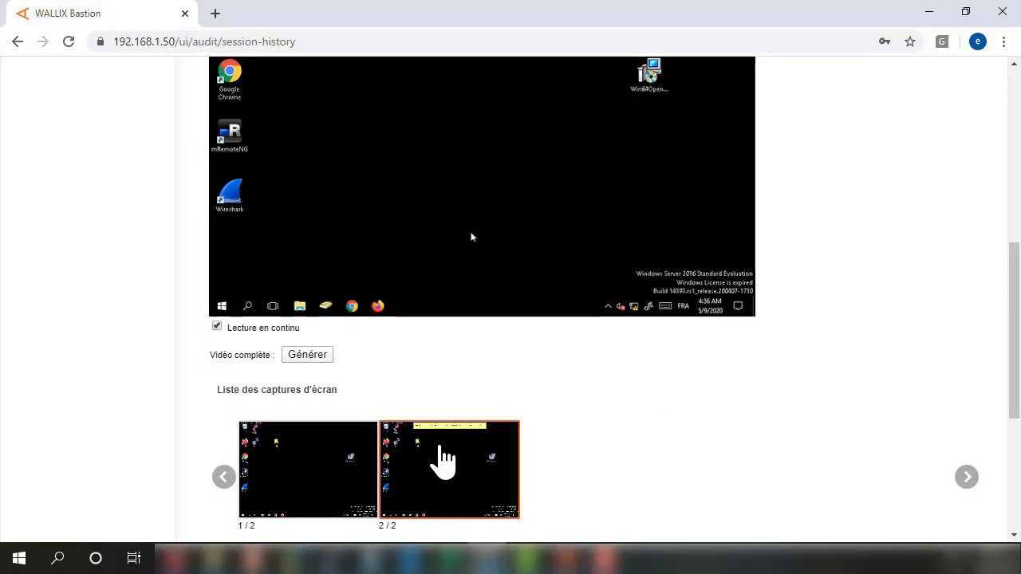
pyautogui.click(303, 456)
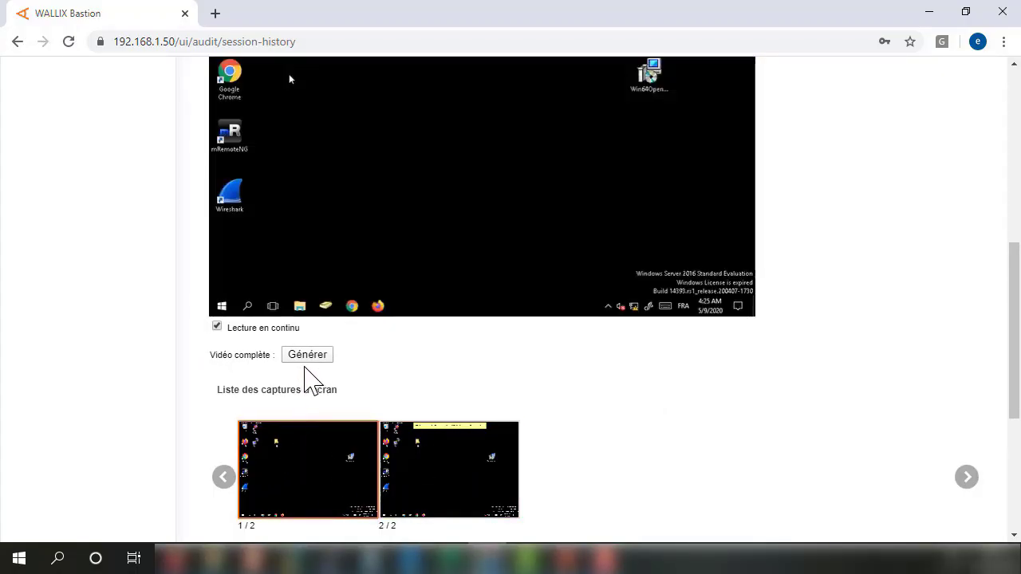
# Generate the complete video of the RDP session and show the session data below the screenshots.
pyautogui.click(310, 357)
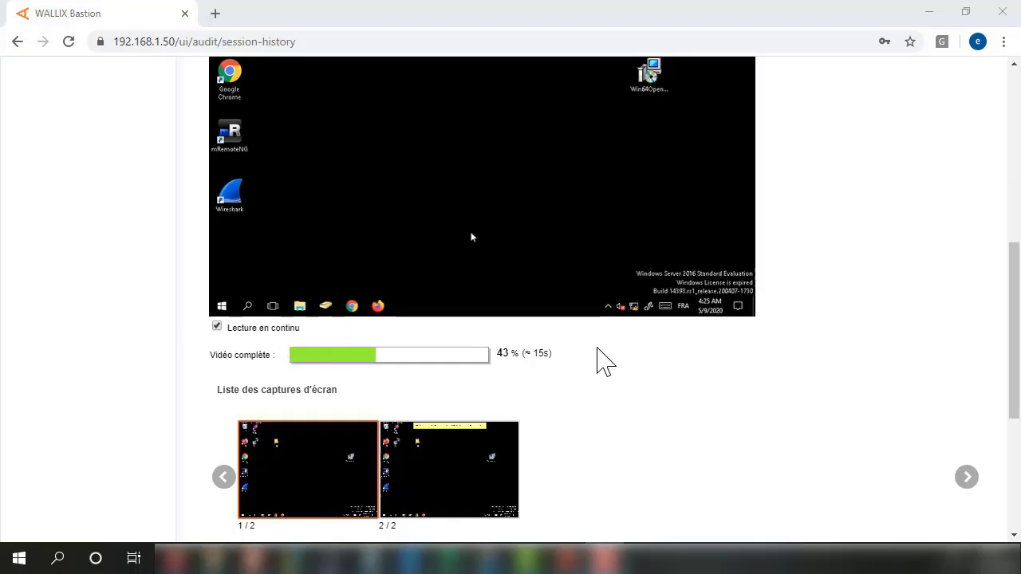
pyautogui.scroll(-2, 655, 360)
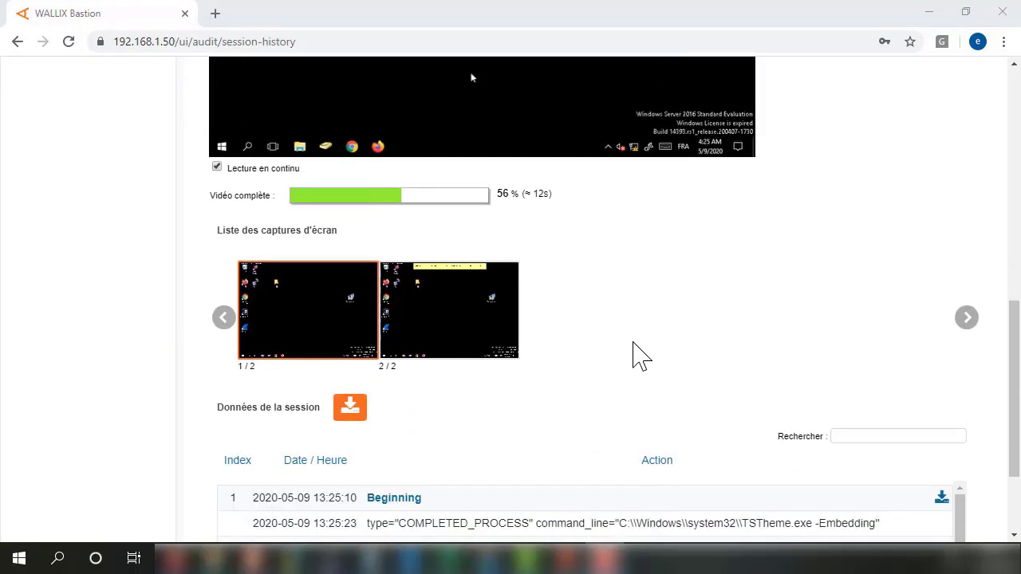
# Look through the session data, download the complete video of the RDP session and open the MP4 file in VLC.
pyautogui.scroll(-2, 638, 355)
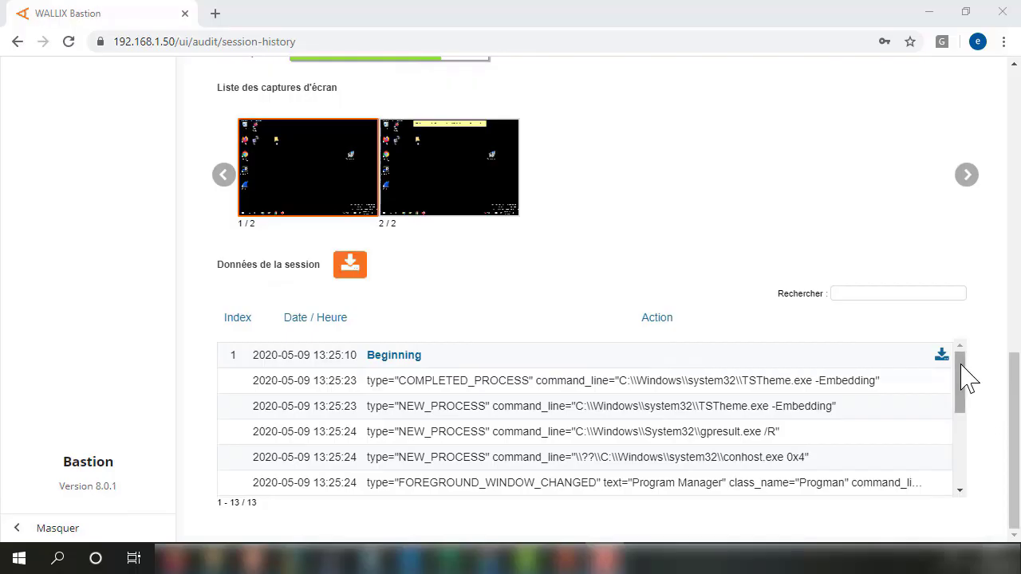
pyautogui.moveTo(960, 370)
pyautogui.mouseDown()
pyautogui.moveTo(966, 456)
pyautogui.moveTo(962, 367)
pyautogui.mouseUp()
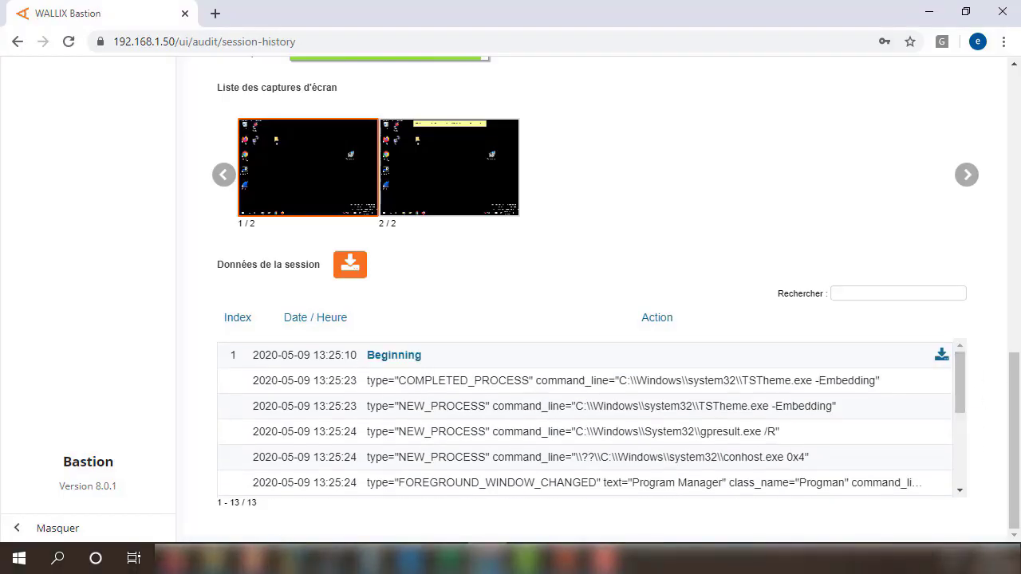
pyautogui.moveTo(1010, 422); pyautogui.dragTo(966, 287)
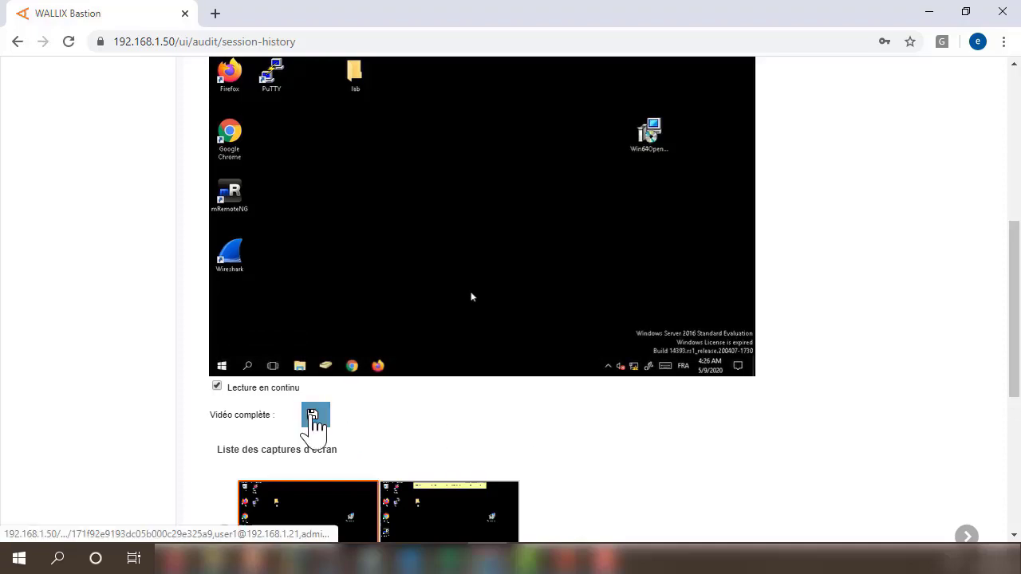
pyautogui.click(313, 417)
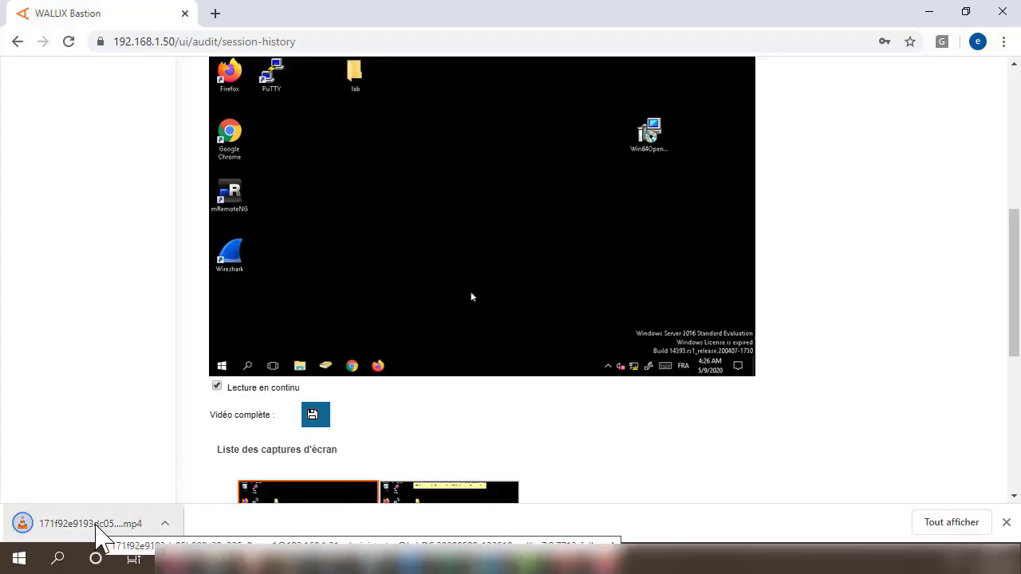
pyautogui.click(96, 525)
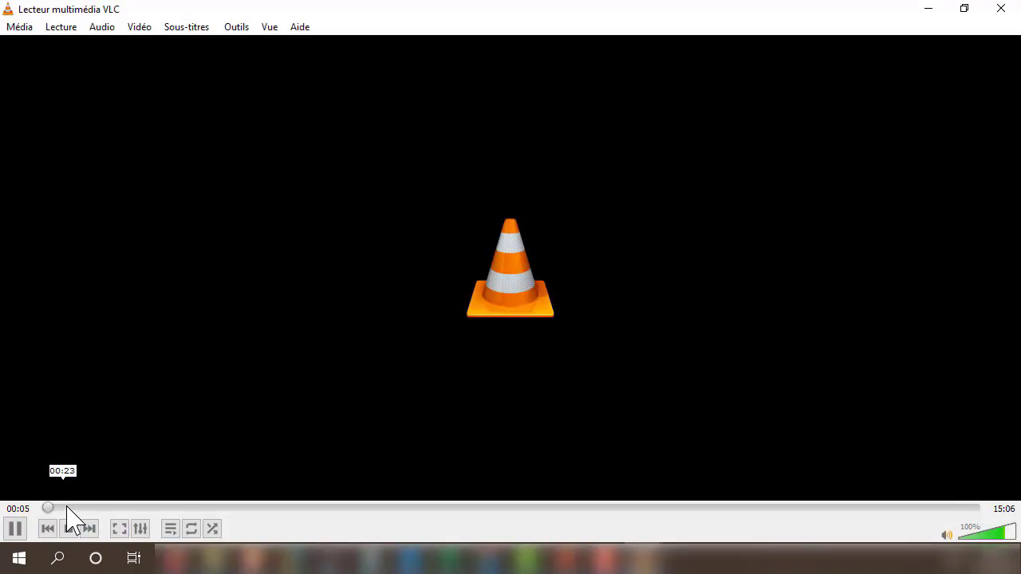
# Review the downloaded session video in VLC at about 1:56, 6:38 and 2:39, and close the player.
pyautogui.click(69, 508)
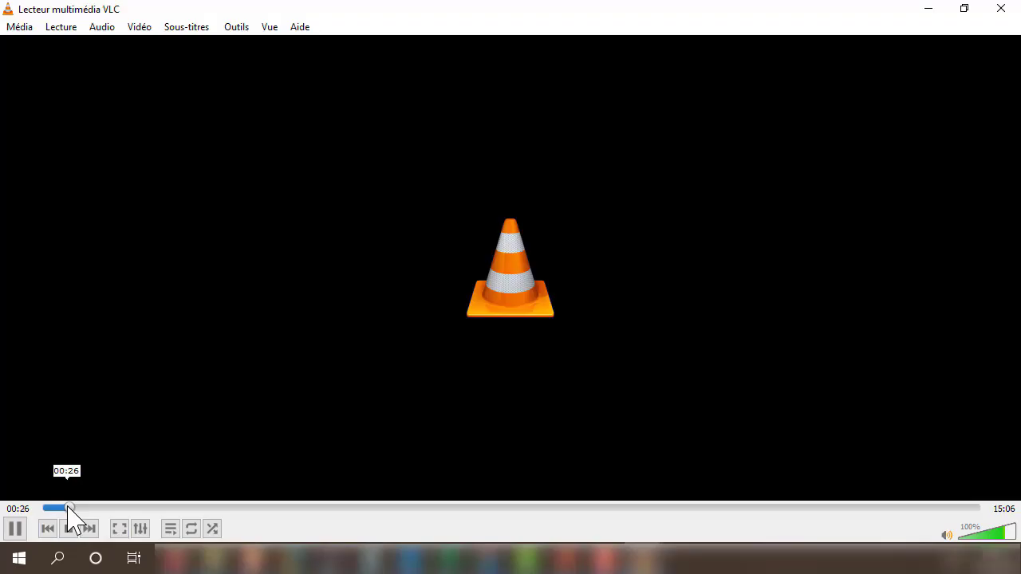
pyautogui.click(1001, 10)
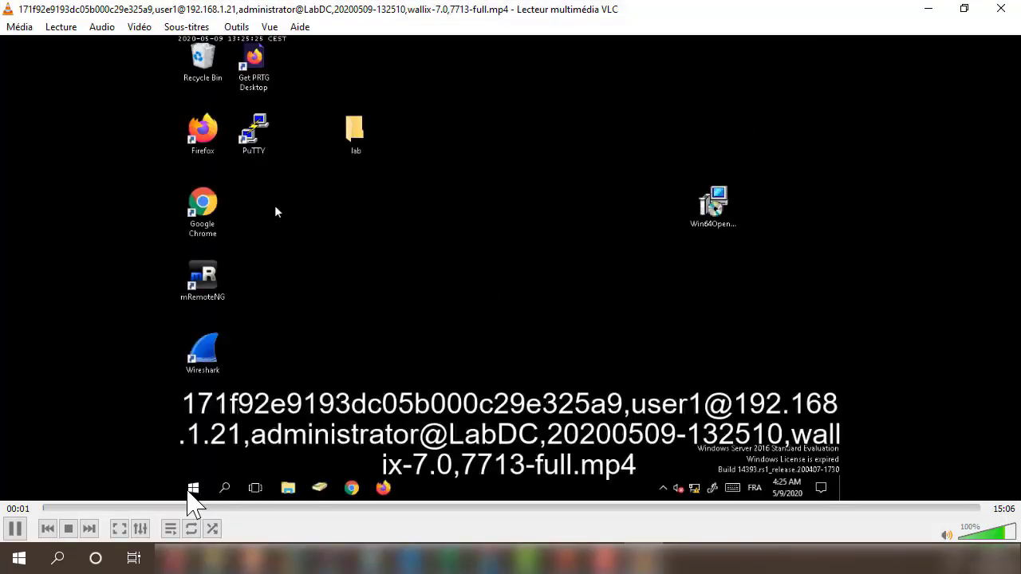
pyautogui.click(114, 509)
pyautogui.click(160, 509)
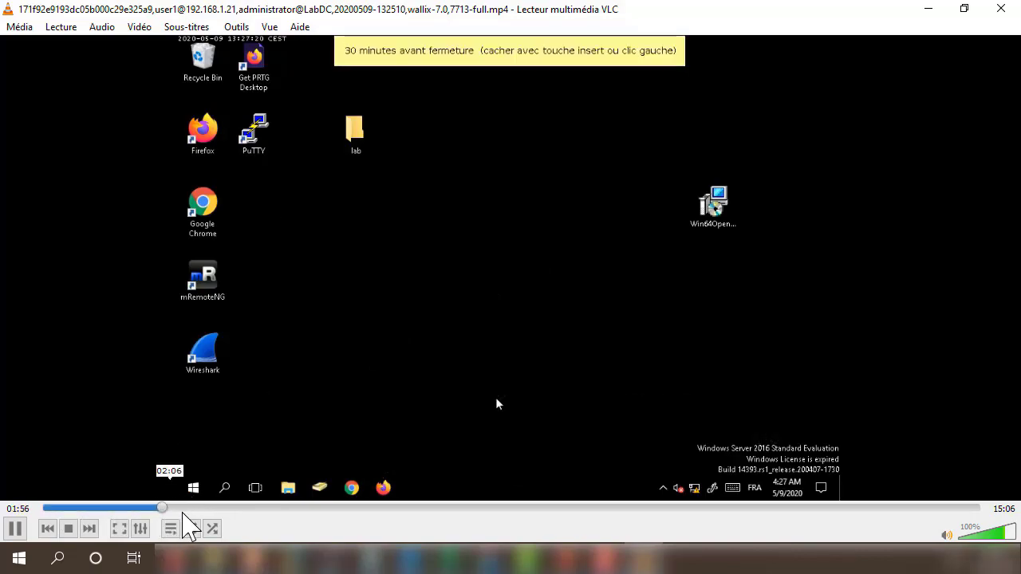
pyautogui.moveTo(313, 509); pyautogui.dragTo(457, 509)
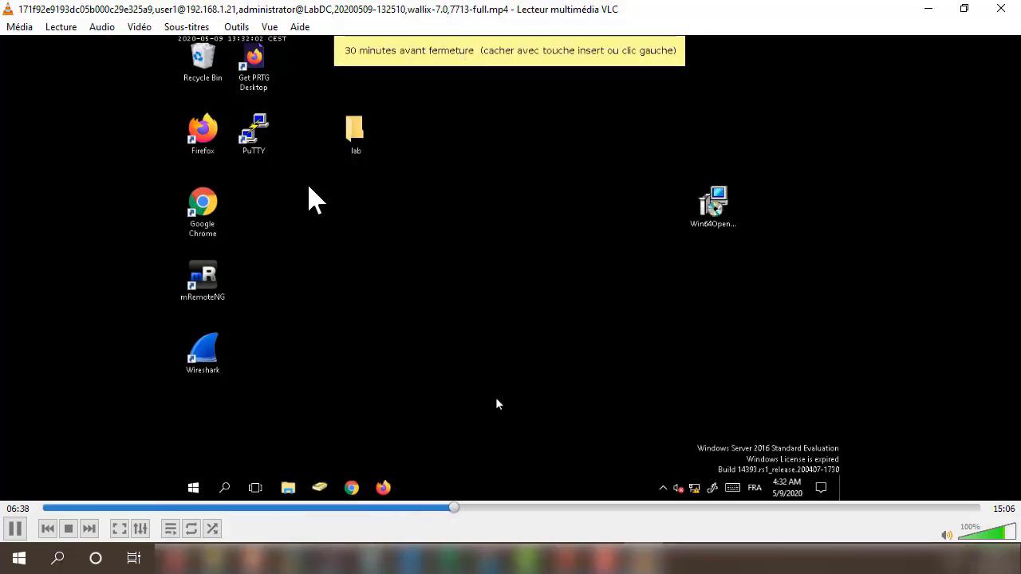
pyautogui.moveTo(90, 511); pyautogui.dragTo(207, 510)
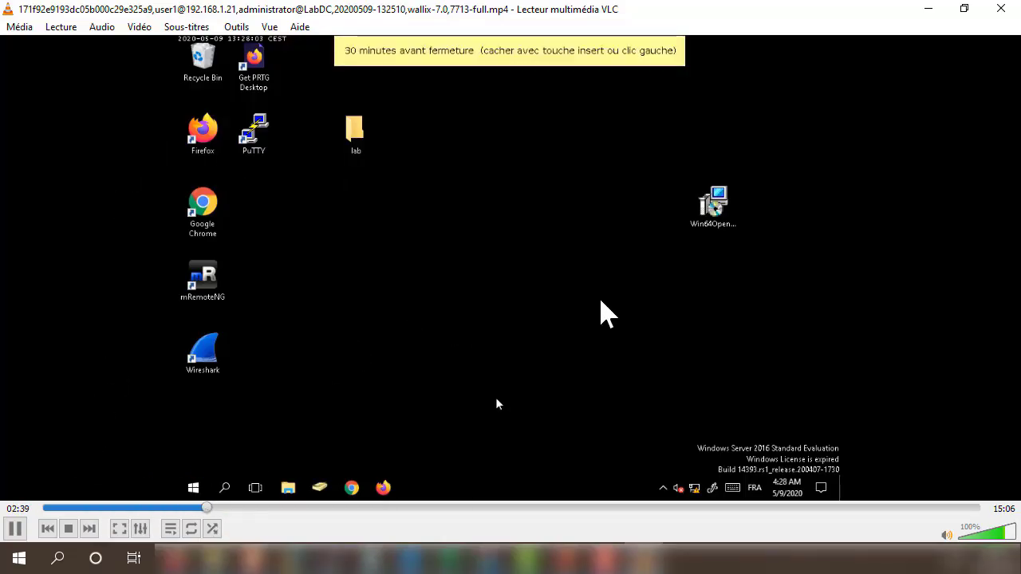
pyautogui.click(999, 10)
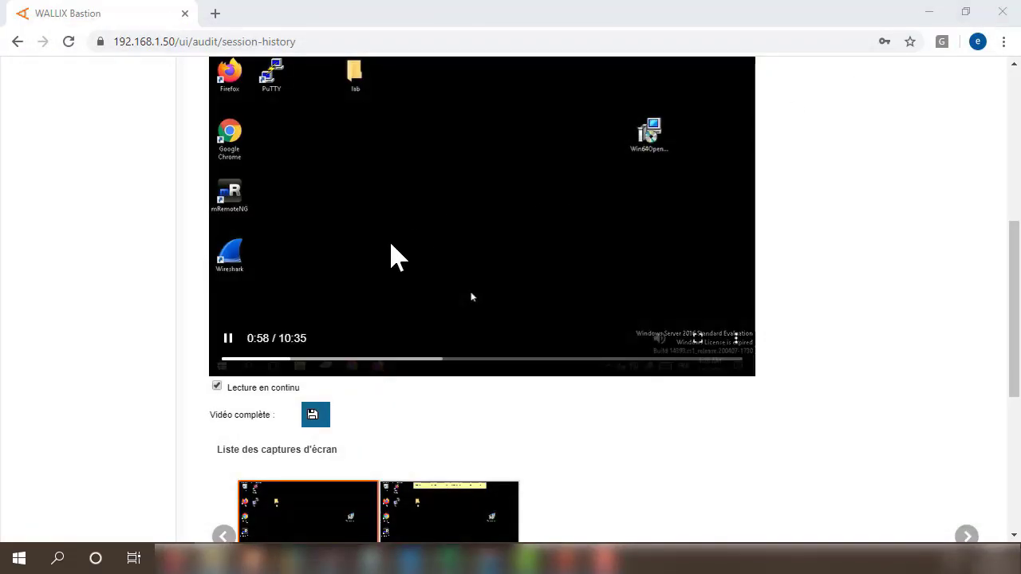
# Pause the recording in the RDP viewer, jump to the second screenshot in the capture list and return to the first.
pyautogui.click(233, 338)
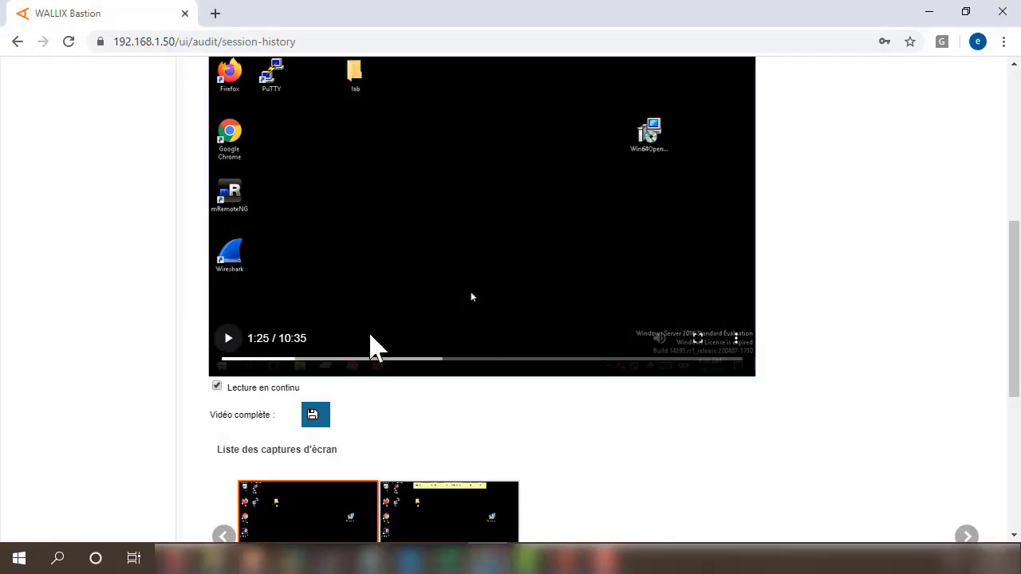
pyautogui.scroll(-3, 832, 280)
pyautogui.click(449, 307)
pyautogui.click(321, 307)
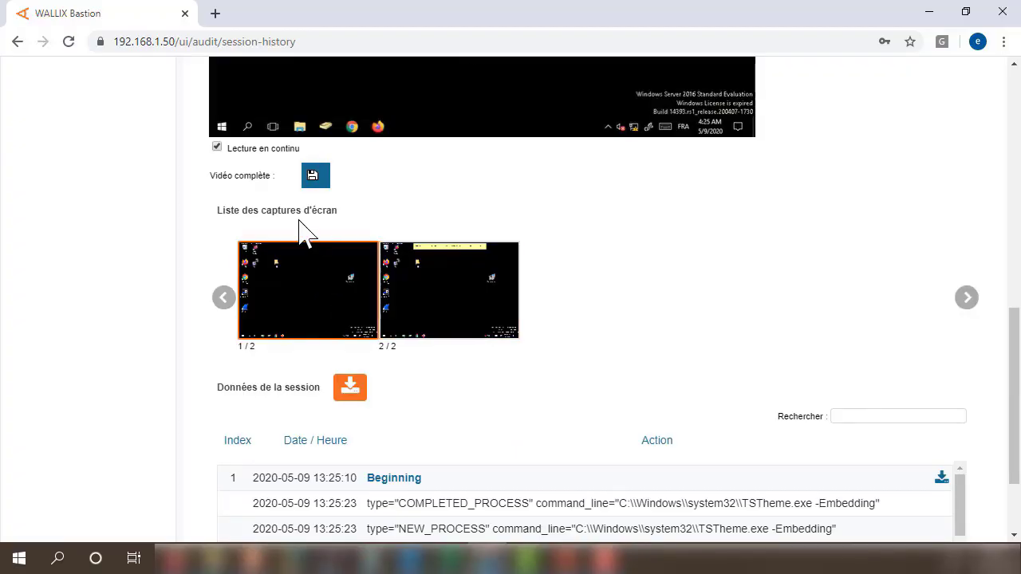
# Return to the session history and open the details of the LabDC RDP session started on 2020-05-09 at 11:54:33.
pyautogui.scroll(8, 767, 292)
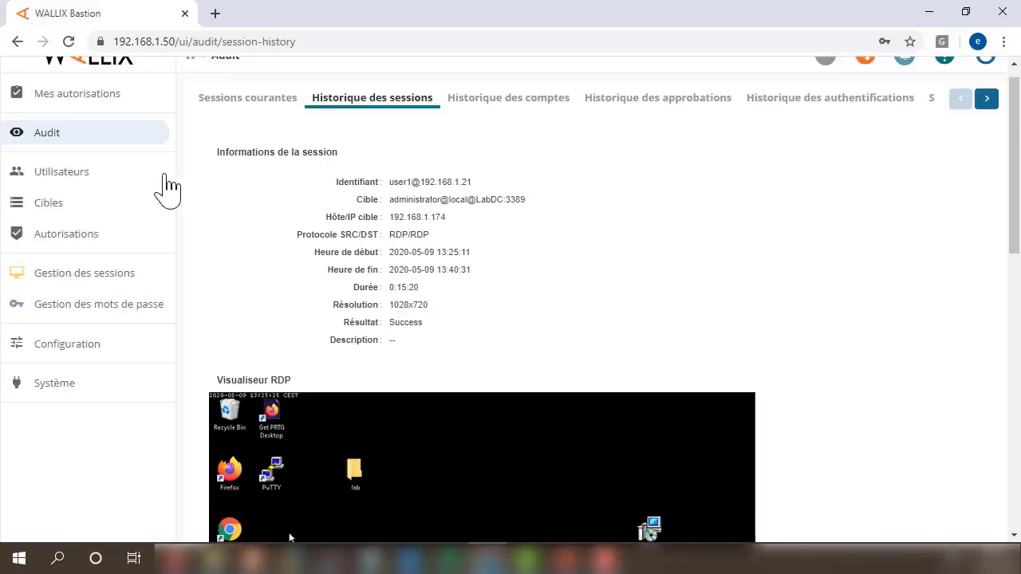
pyautogui.click(373, 104)
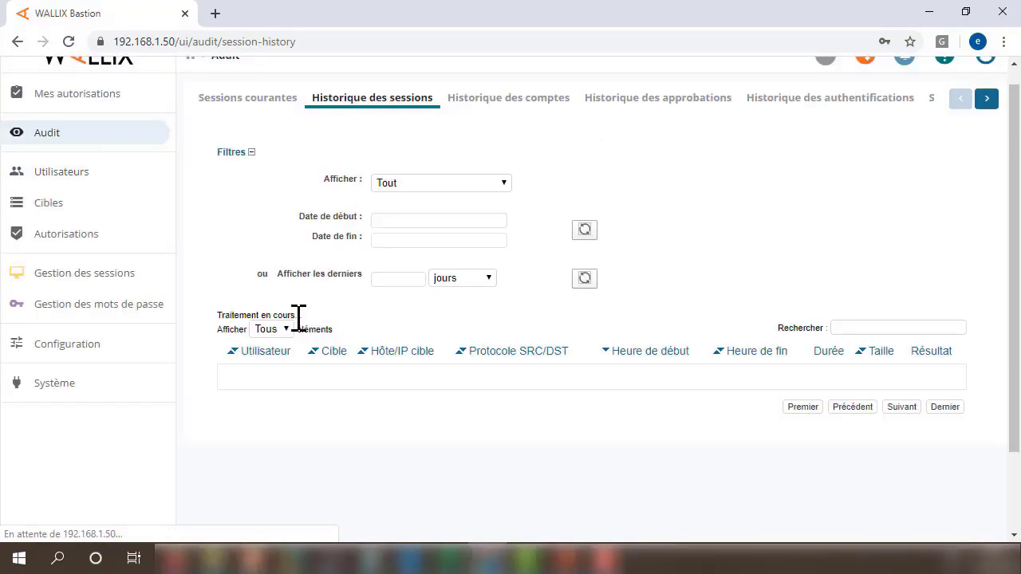
pyautogui.scroll(-10, 323, 381)
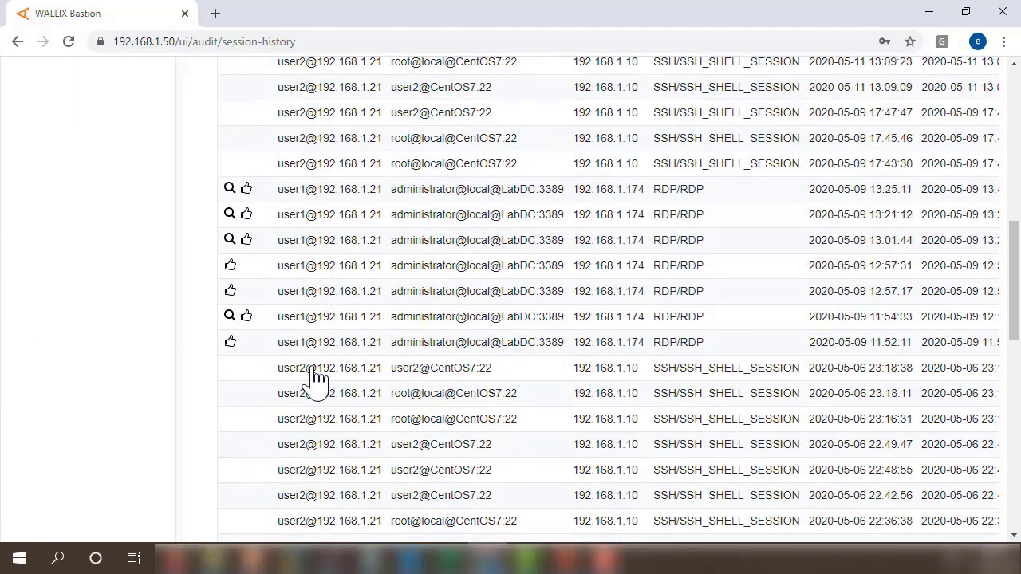
pyautogui.click(229, 275)
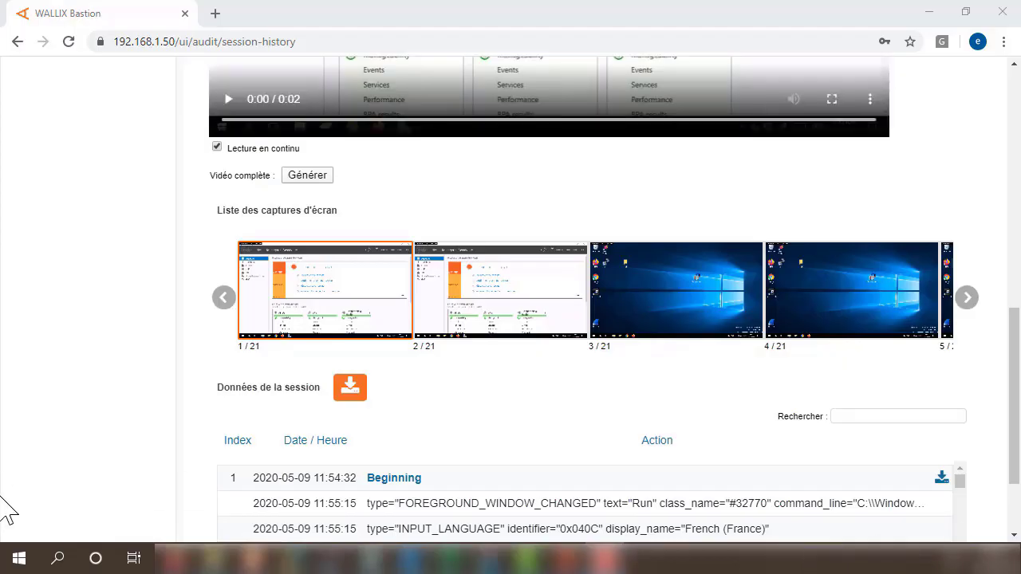
# Advance through the capture list and jump the recording to screenshot 8 of 21.
pyautogui.click(967, 297)
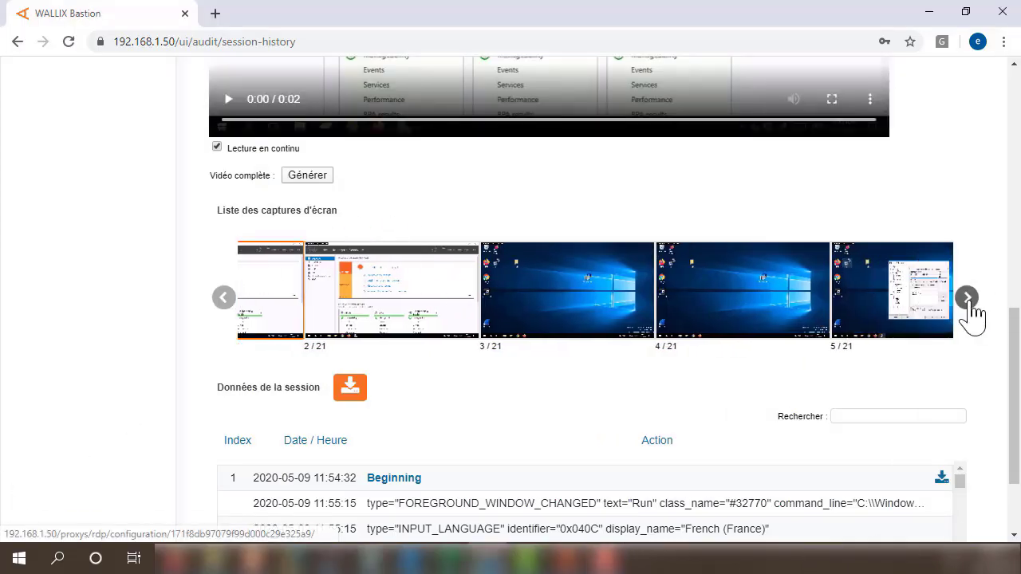
pyautogui.click(967, 297)
pyautogui.click(967, 297)
pyautogui.click(967, 297)
pyautogui.click(967, 297)
pyautogui.click(647, 311)
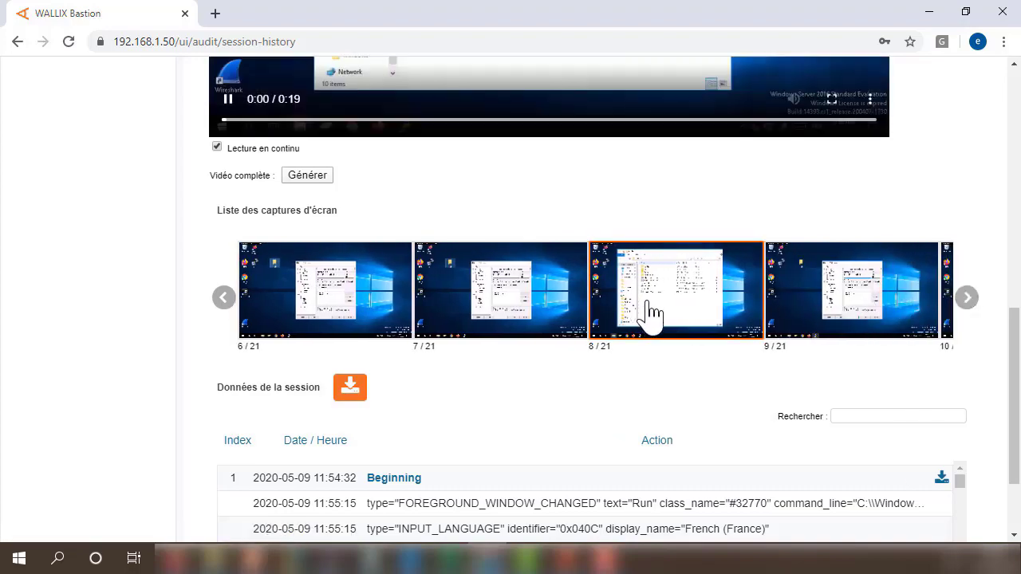
# Skip forward through the recording in the RDP viewer and return to near its beginning.
pyautogui.scroll(6, 845, 247)
pyautogui.scroll(-1, 372, 312)
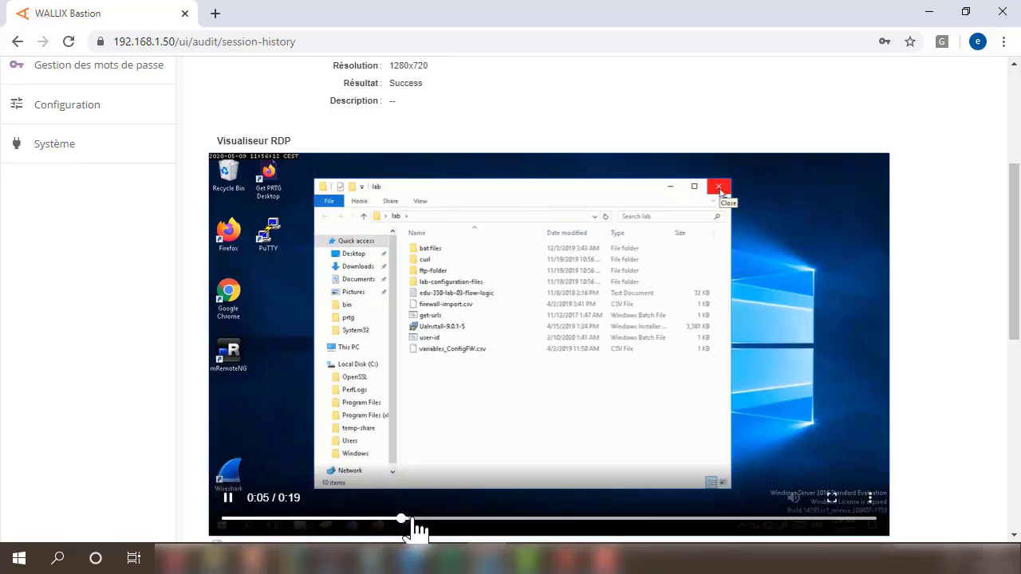
pyautogui.click(495, 520)
pyautogui.moveTo(523, 527); pyautogui.dragTo(707, 522)
pyautogui.click(264, 520)
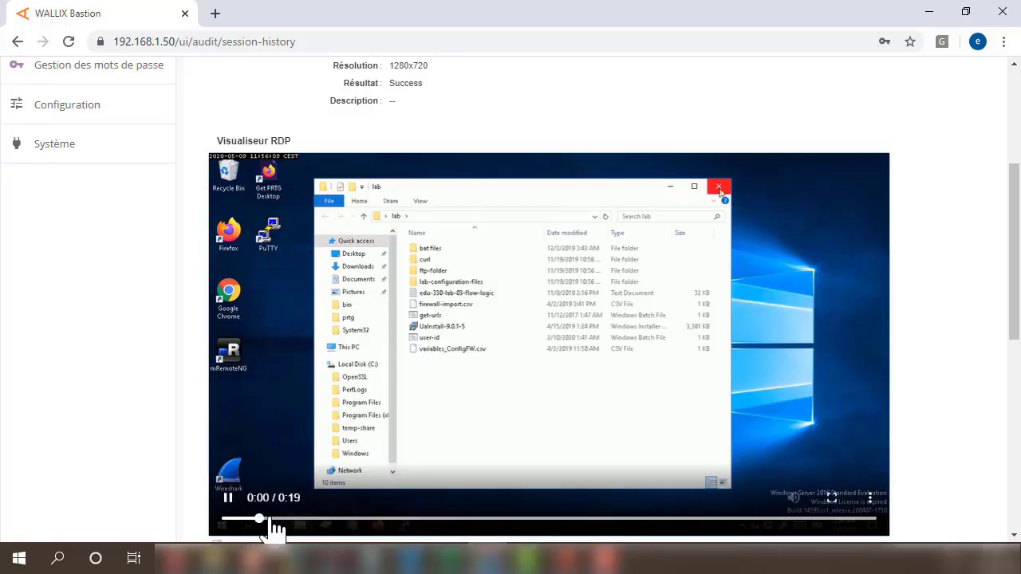
# Generate and download the complete video of this RDP session, and open the MP4 file in VLC.
pyautogui.scroll(-5, 502, 455)
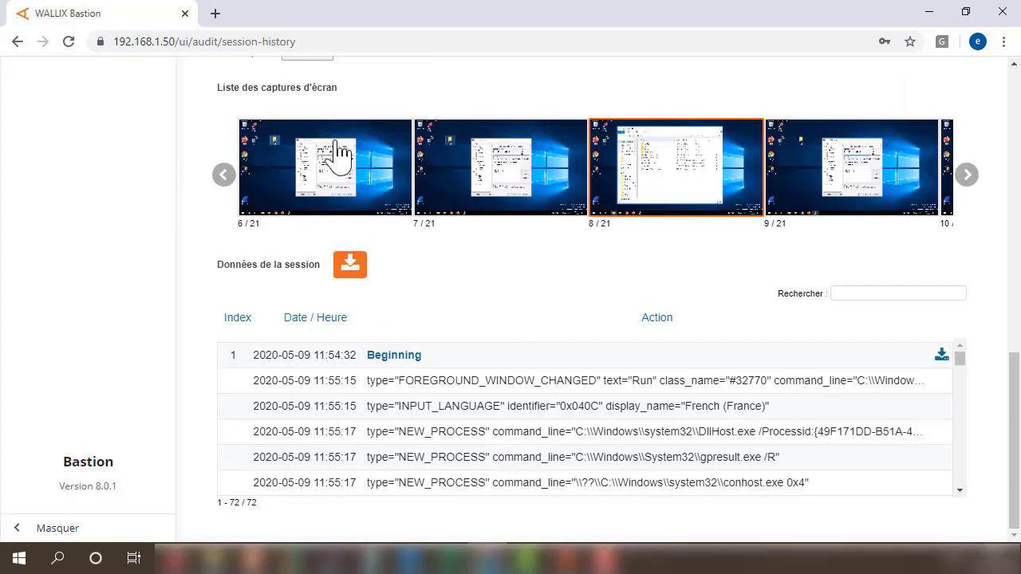
pyautogui.scroll(2, 330, 159)
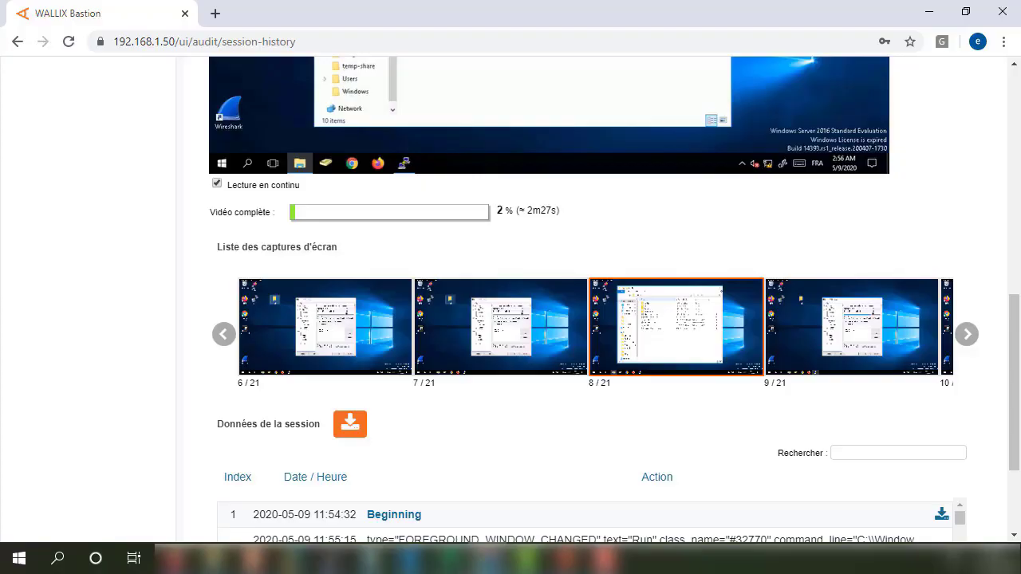
pyautogui.click(322, 217)
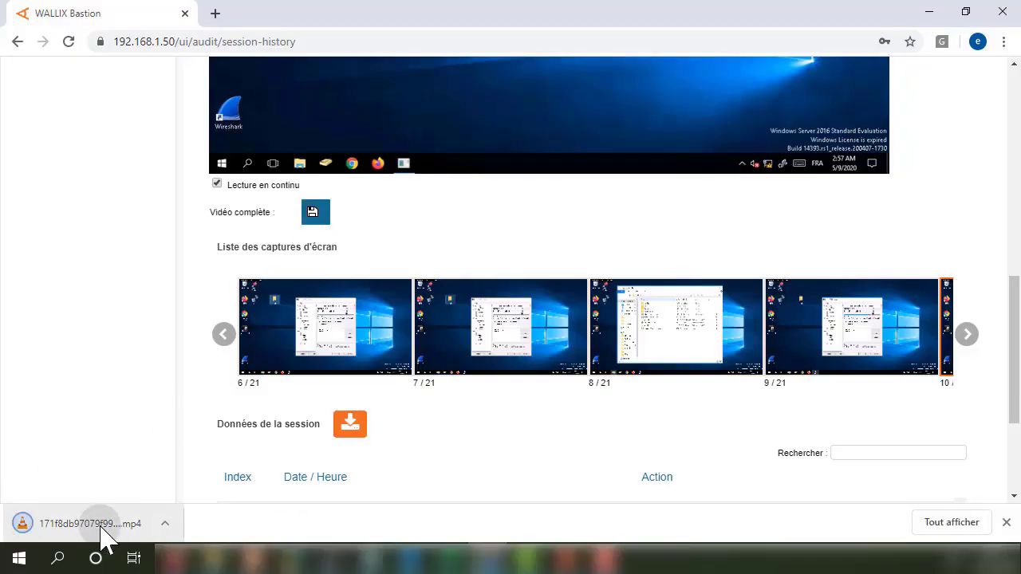
pyautogui.click(102, 537)
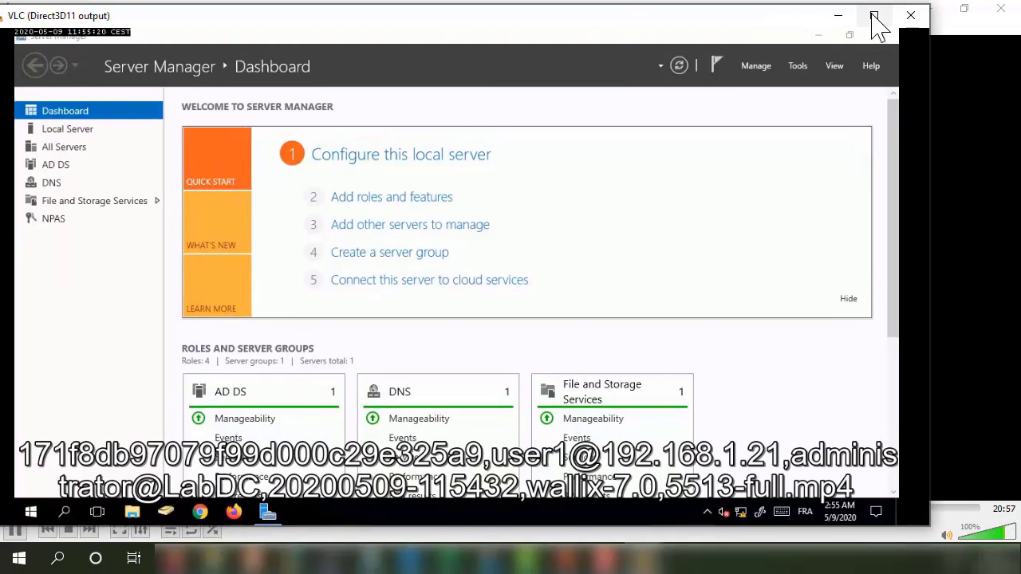
# View the downloaded video in a maximized output window and skip playback ahead to about 5:08.
pyautogui.click(875, 16)
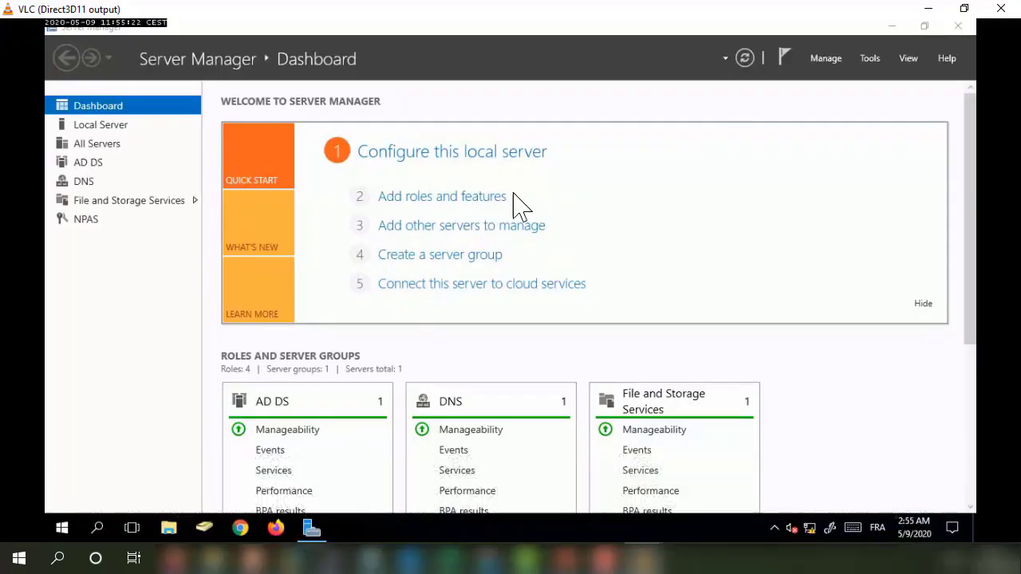
pyautogui.click(928, 10)
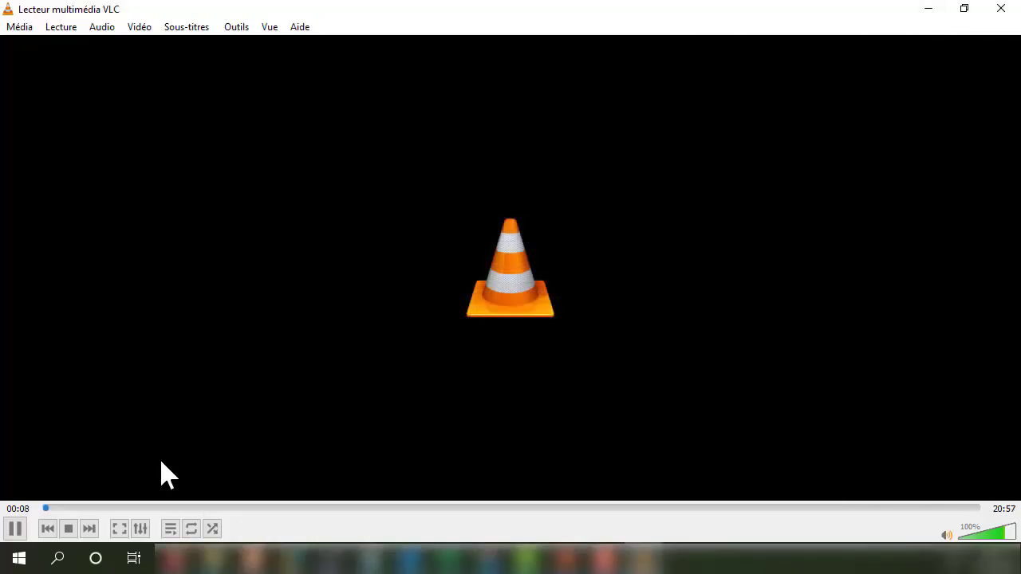
pyautogui.click(178, 508)
pyautogui.click(271, 508)
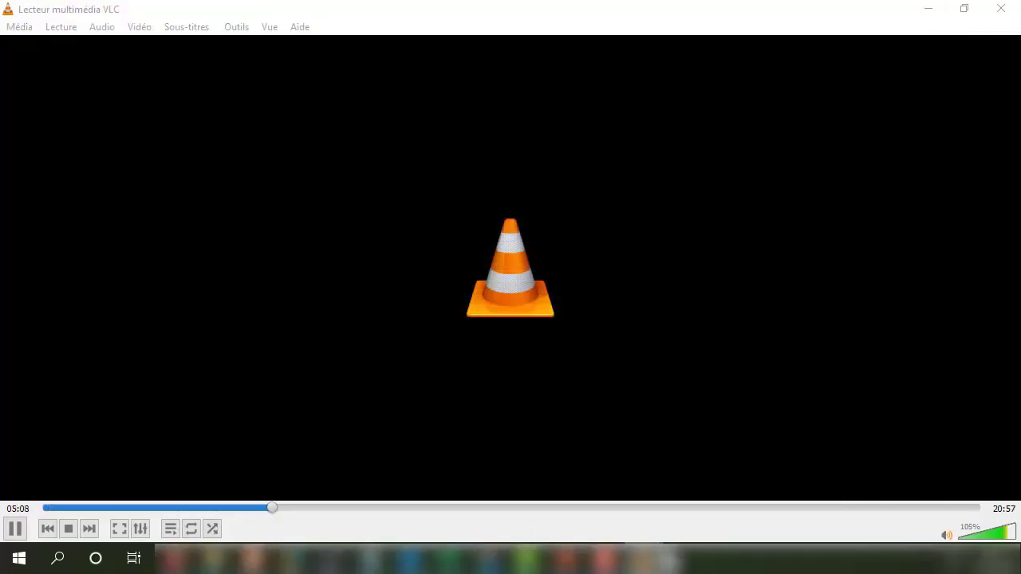
pyautogui.moveTo(669, 559)
pyautogui.click(596, 480)
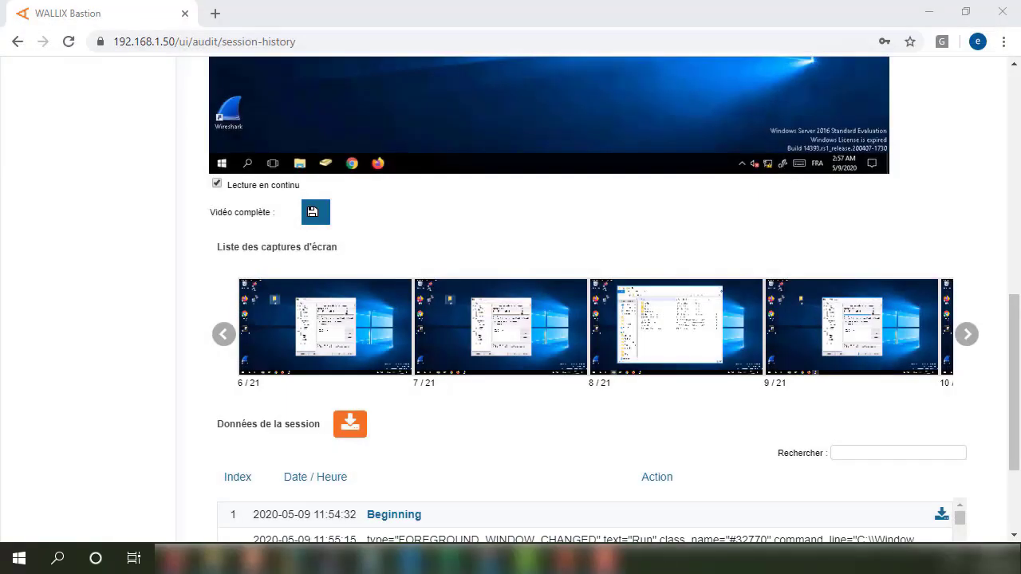
# Examine the Server Manager entries around 11:55:43 in the session data and move the capture list back to screenshot 2 of 21.
pyautogui.scroll(-3, 486, 273)
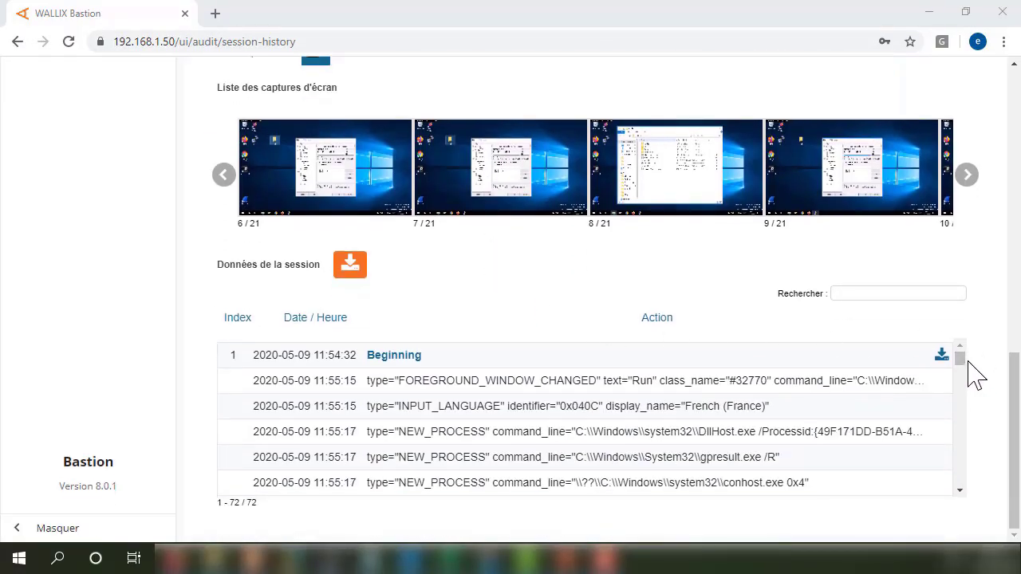
pyautogui.moveTo(964, 369); pyautogui.dragTo(966, 391)
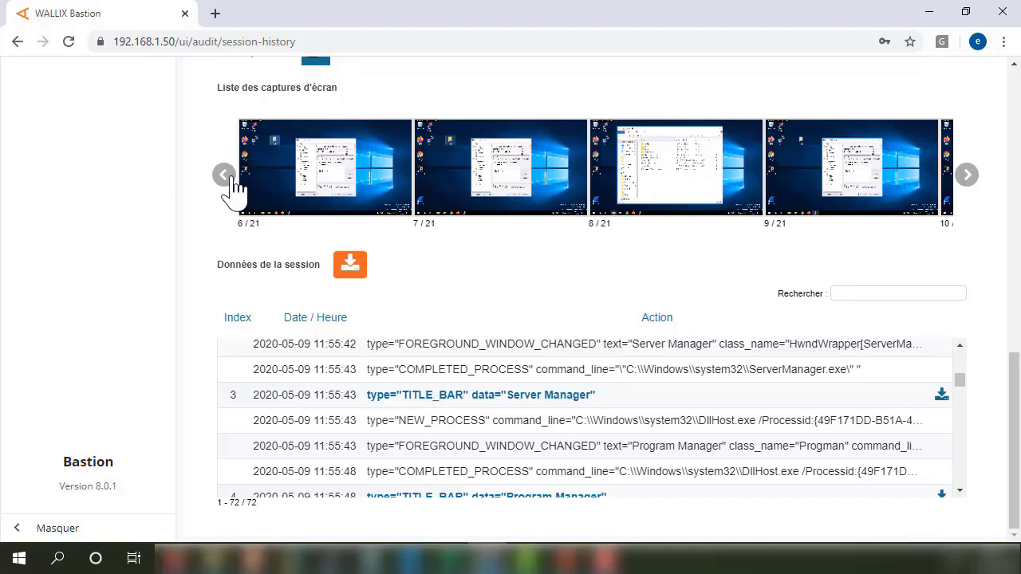
pyautogui.click(223, 176)
pyautogui.click(222, 176)
pyautogui.click(222, 176)
pyautogui.click(222, 177)
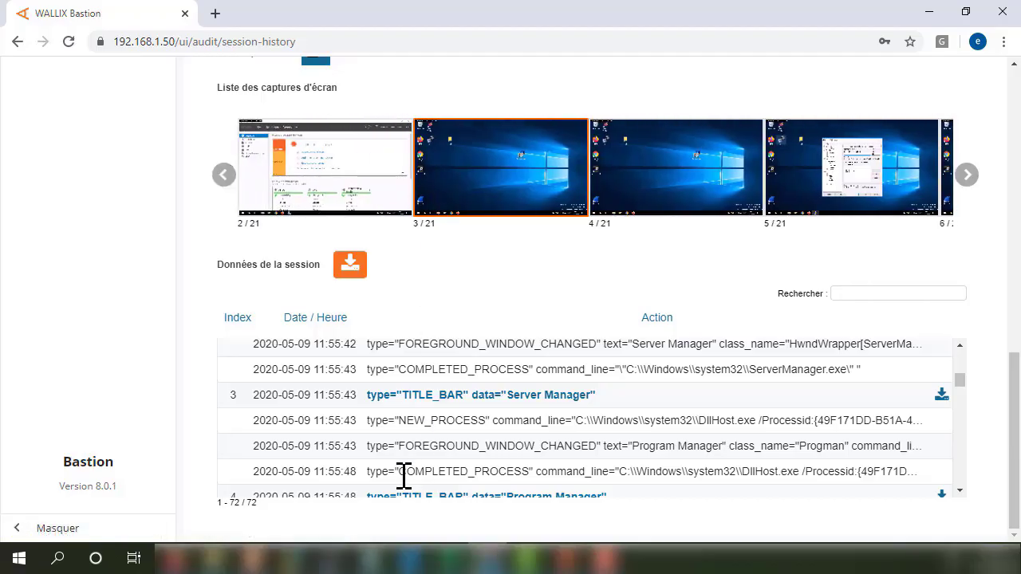
# Examine the session data entries around 11:56:00, such as the PuTTY Configuration title bar, and go back to the RDP viewer.
pyautogui.scroll(-3, 435, 446)
pyautogui.scroll(-5, 539, 431)
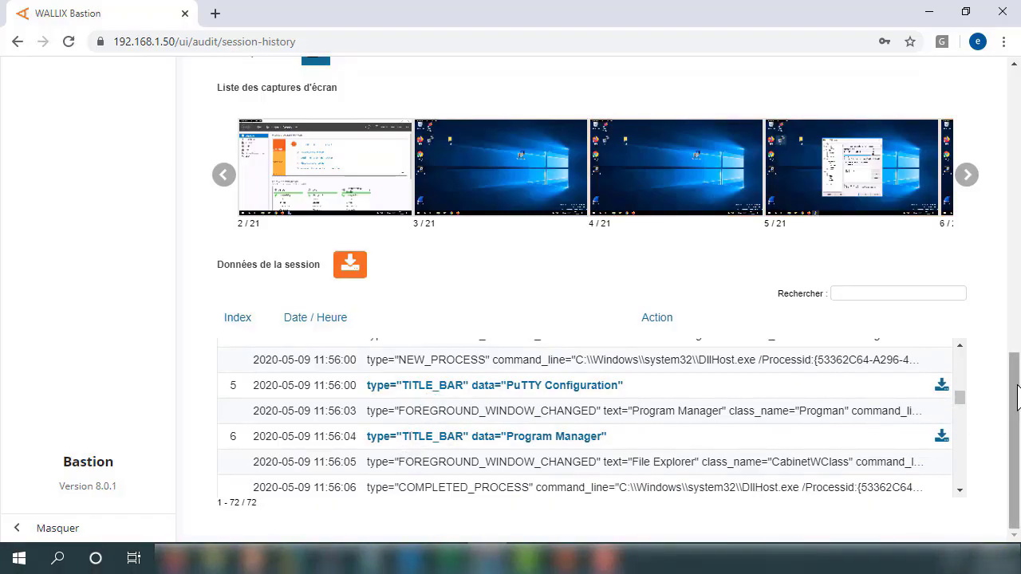
pyautogui.moveTo(1018, 395); pyautogui.dragTo(1017, 363)
pyautogui.scroll(1, 697, 275)
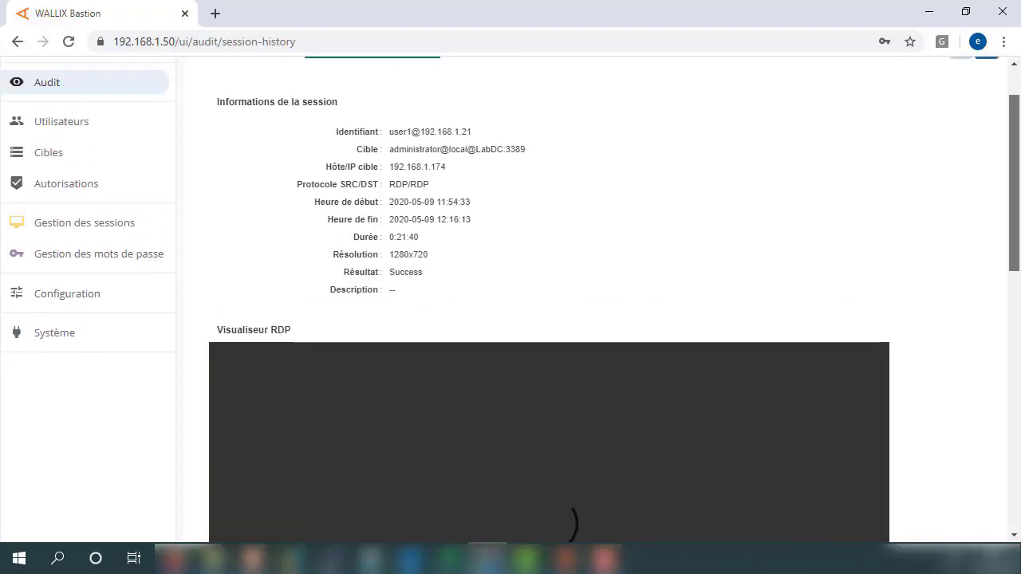
pyautogui.scroll(-4, 1012, 263)
pyautogui.scroll(3, 1014, 271)
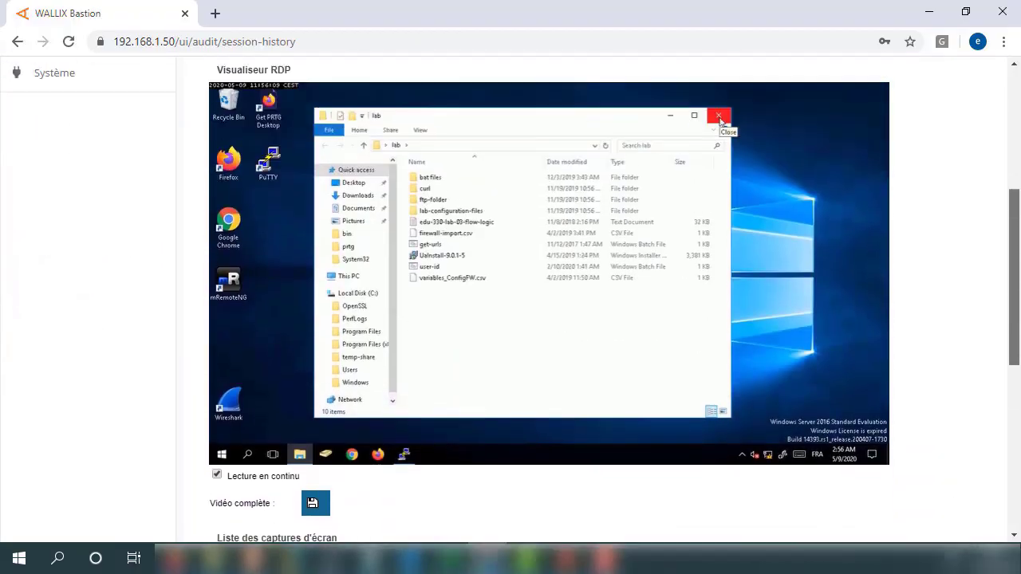
# Match the PuTTY Configuration (index 5) and Program Manager (index 6) title-bar entries in the session data with their screenshots.
pyautogui.scroll(-7, 989, 398)
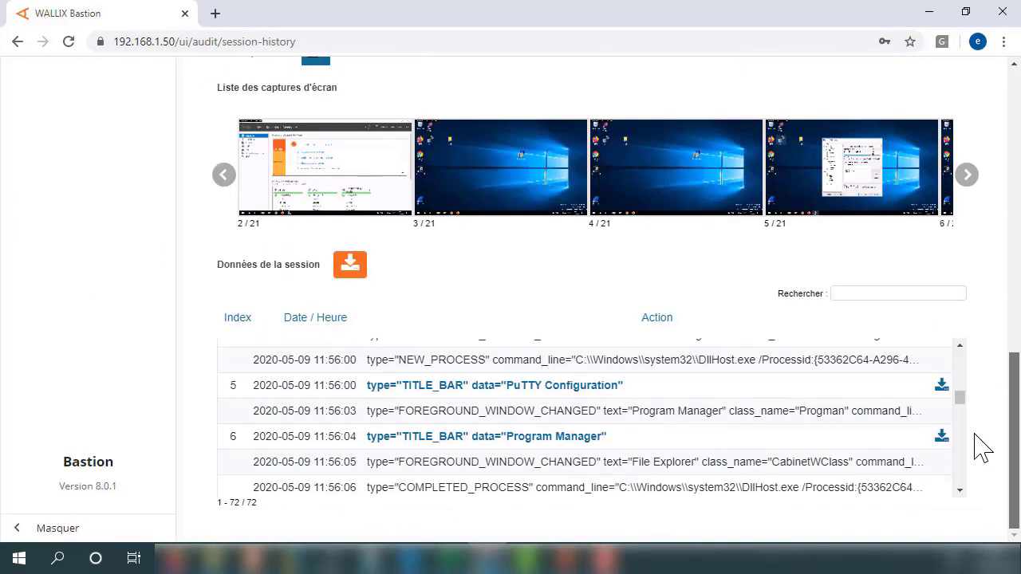
pyautogui.click(501, 393)
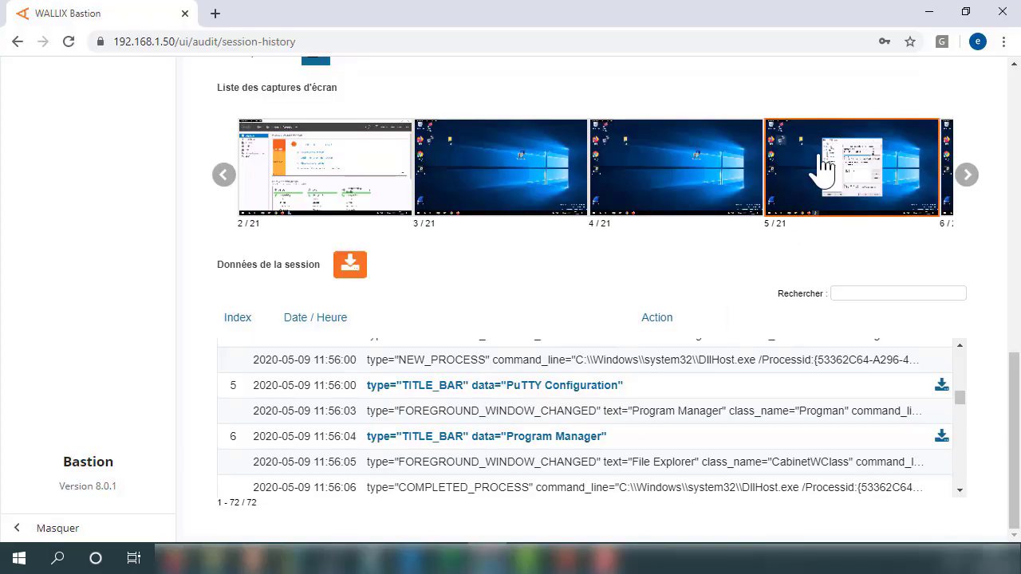
pyautogui.click(520, 448)
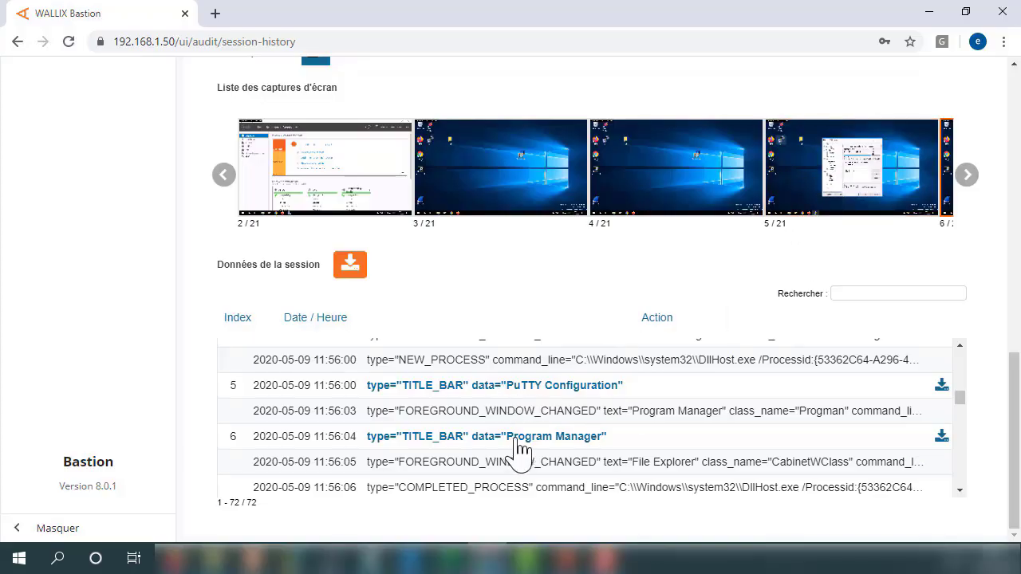
pyautogui.click(966, 182)
pyautogui.scroll(-1, 675, 456)
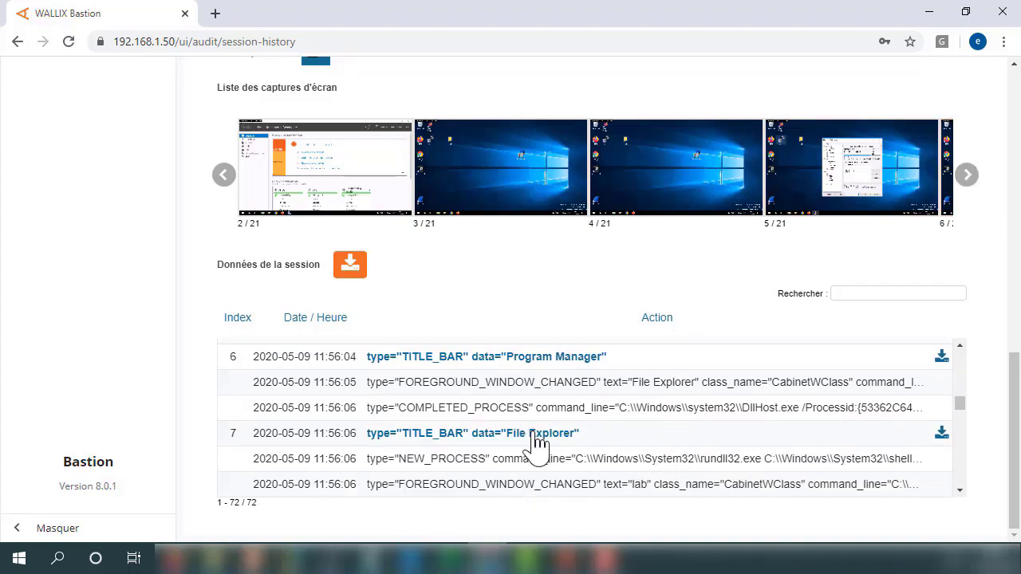
# Advance the capture list to screenshots 5 to 8 of 21 and view the screenshot for the index 7 File Explorer entry.
pyautogui.click(966, 175)
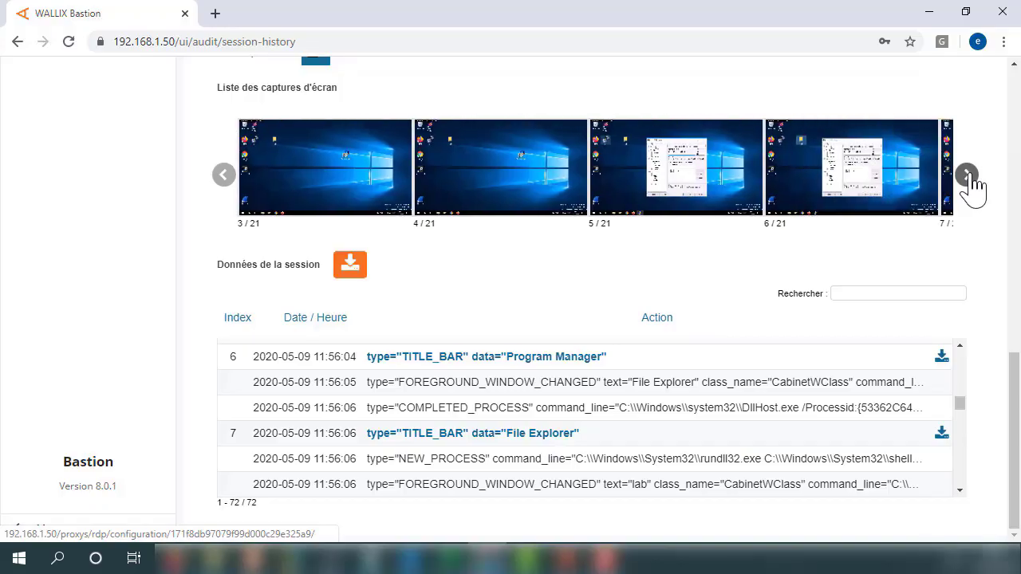
pyautogui.click(966, 175)
pyautogui.click(966, 175)
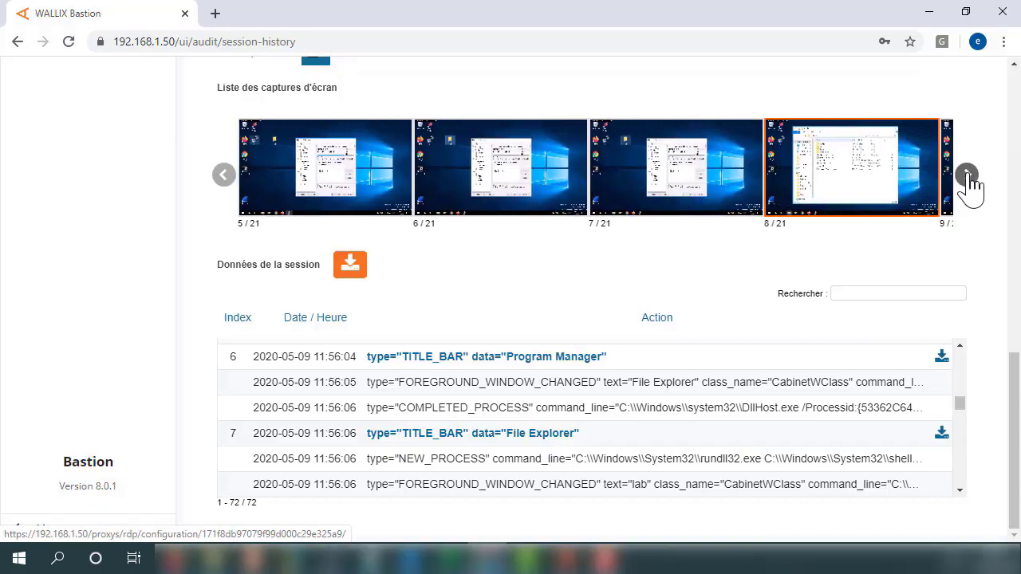
pyautogui.click(490, 446)
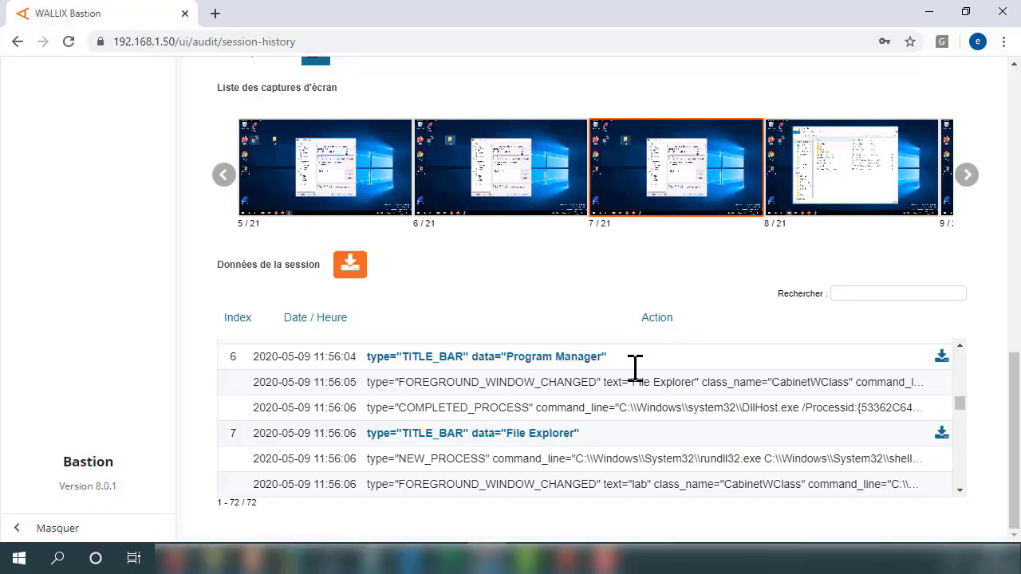
pyautogui.click(917, 212)
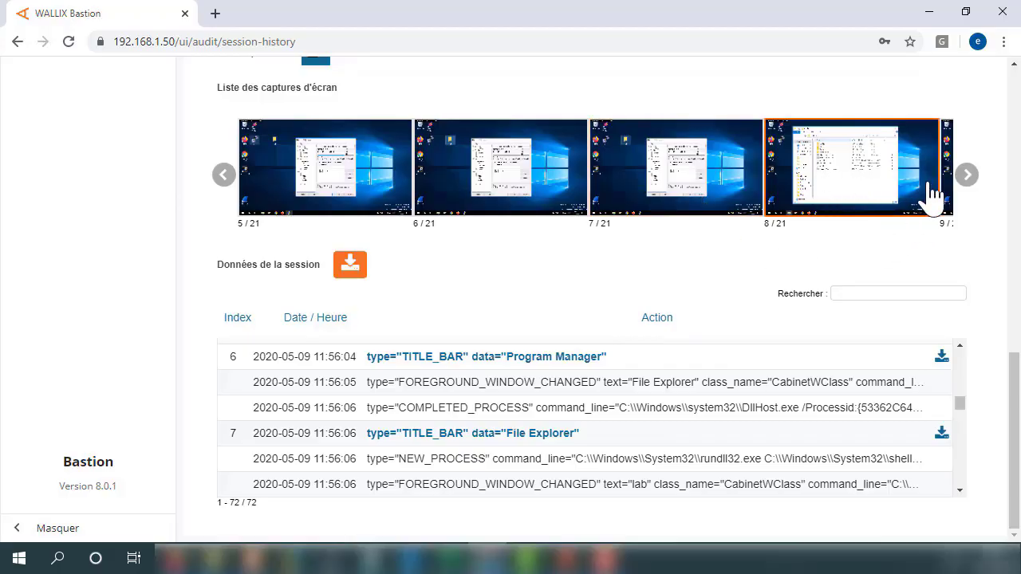
# Advance the captures to screenshot 8 of 21 and match session data entries 9 (PuTTY Configuration) and 10 (Program Manager) with their screenshots.
pyautogui.click(966, 174)
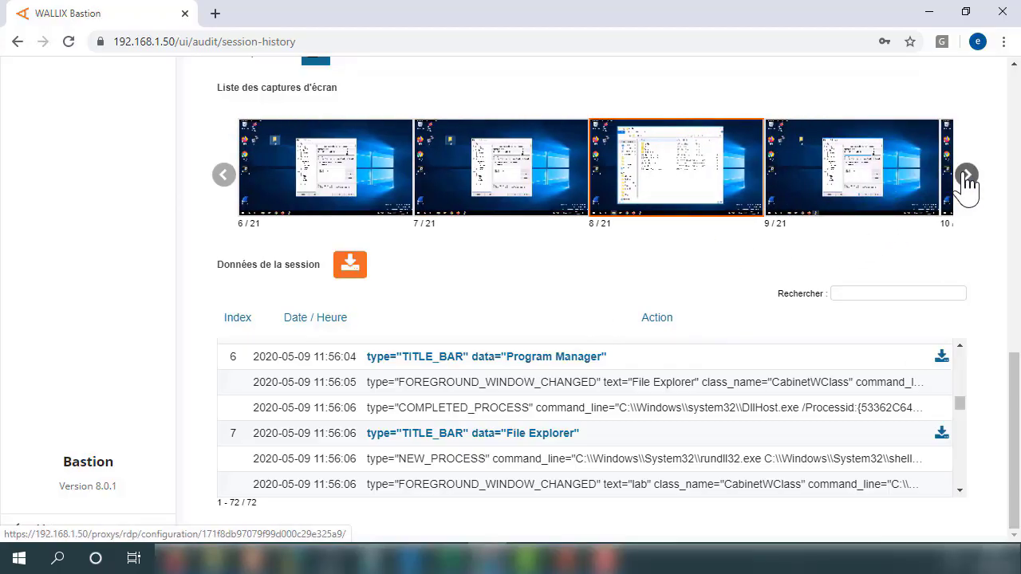
pyautogui.click(967, 176)
pyautogui.click(967, 175)
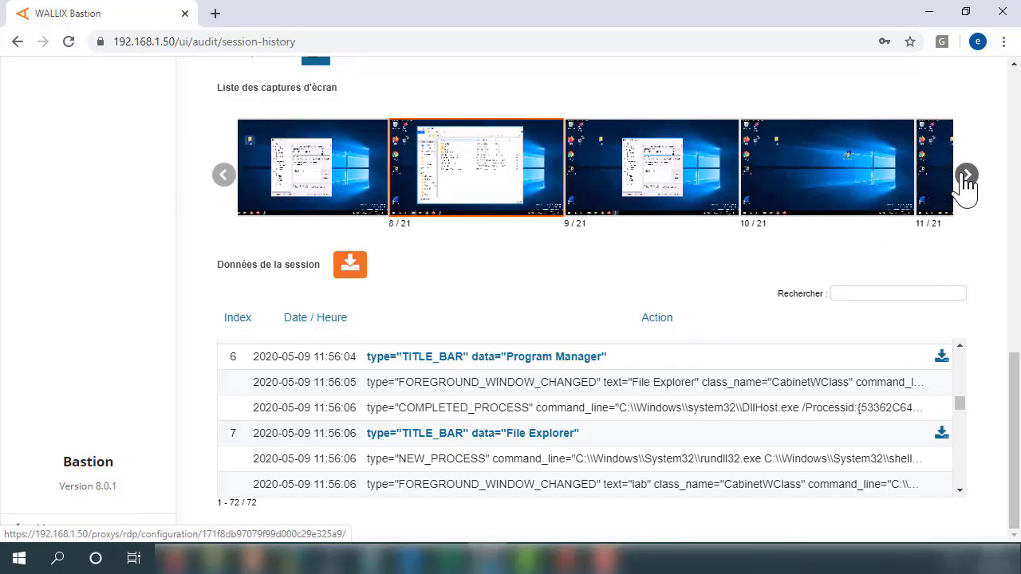
pyautogui.scroll(-3, 570, 433)
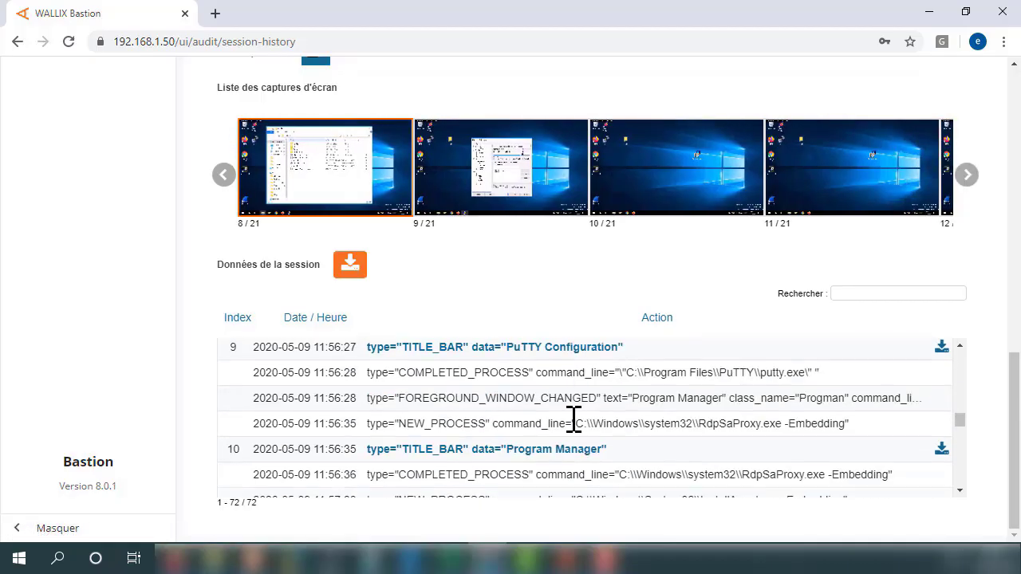
pyautogui.click(546, 349)
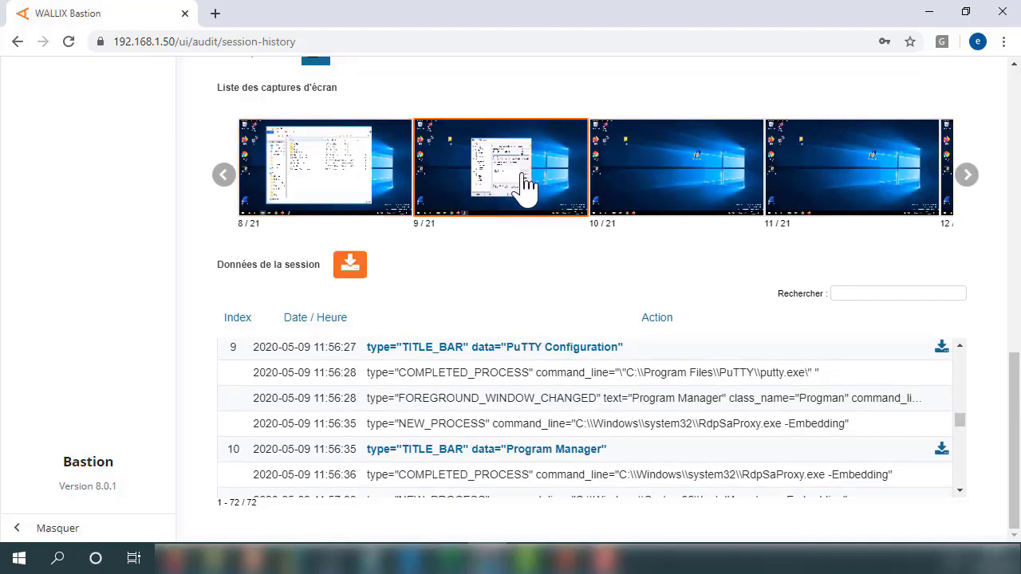
pyautogui.click(501, 459)
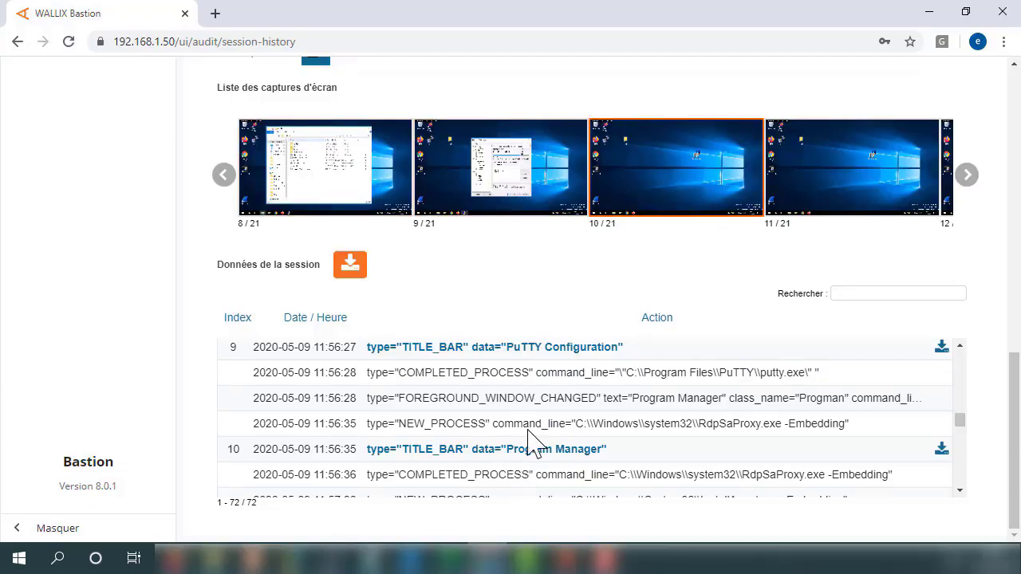
# View the captures for session data entries 11 and 12 around 11:57:30, and advance the capture list to screenshot 9 of 21.
pyautogui.scroll(-3, 527, 438)
pyautogui.click(482, 418)
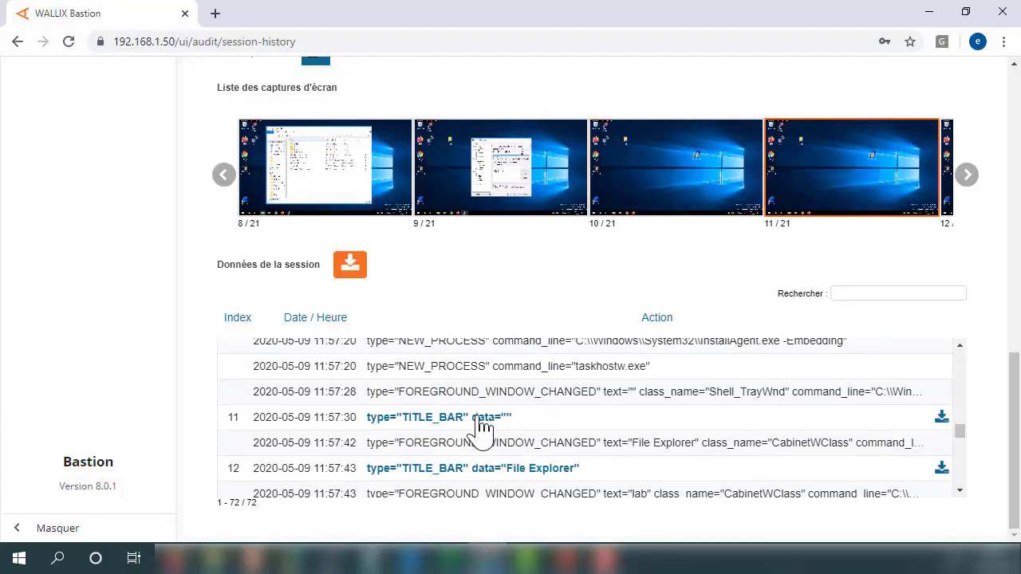
pyautogui.click(546, 471)
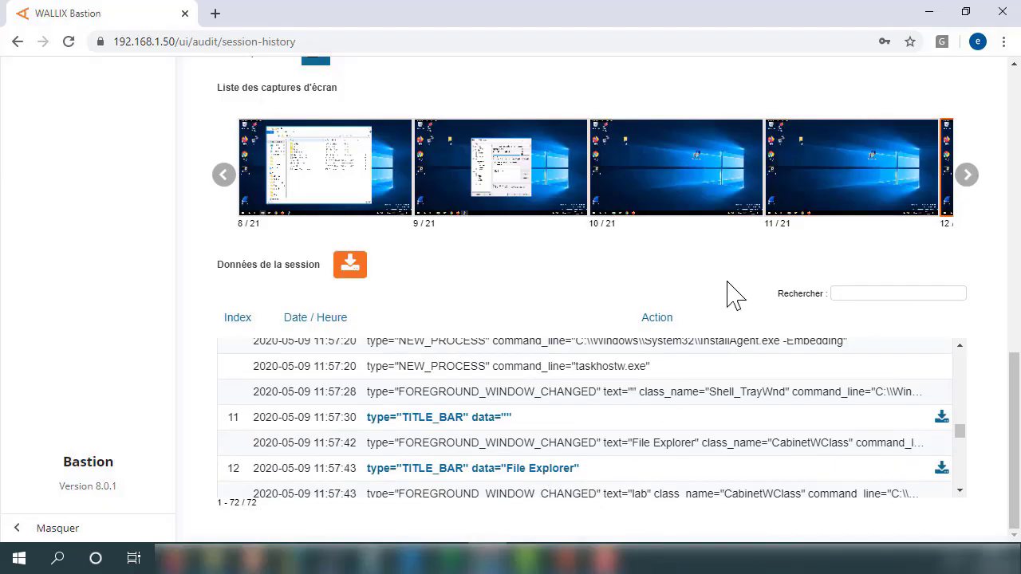
pyautogui.click(966, 177)
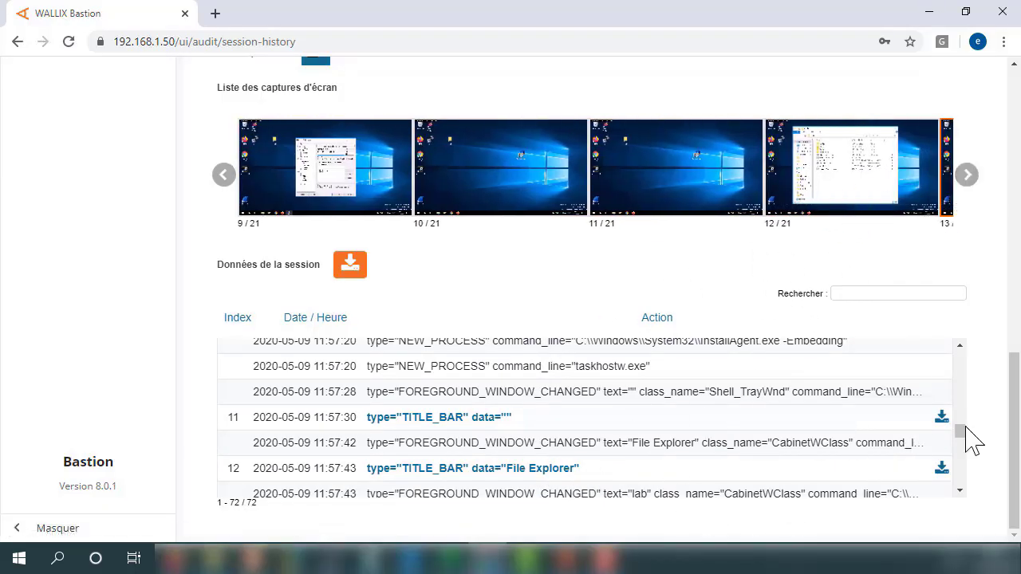
# Return to the start of the session history page, switch to the Bastion server's session in WinSCP, and open the /var/wab folder.
pyautogui.moveTo(1010, 399); pyautogui.dragTo(1013, 250)
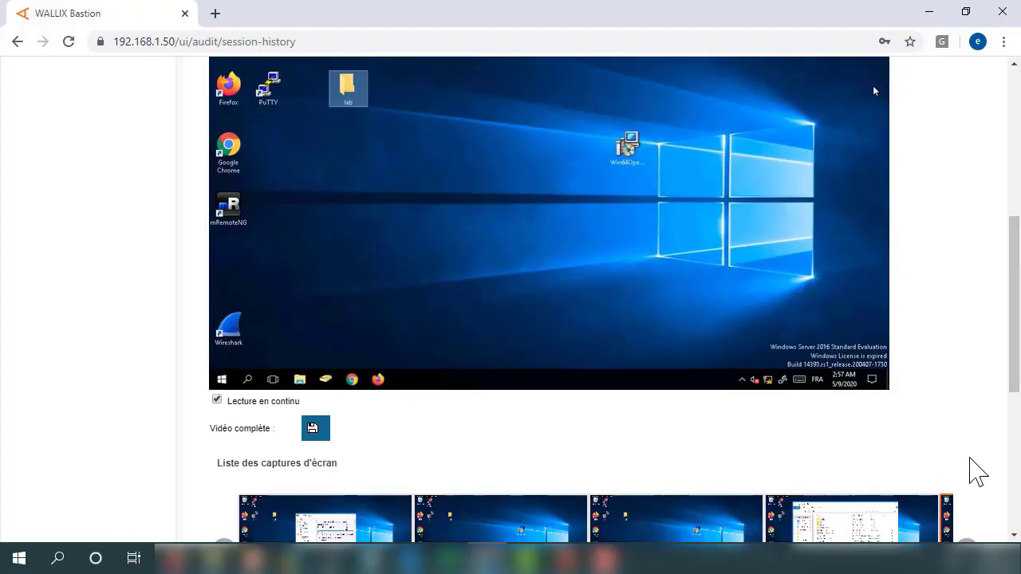
pyautogui.moveTo(1015, 327); pyautogui.dragTo(1011, 171)
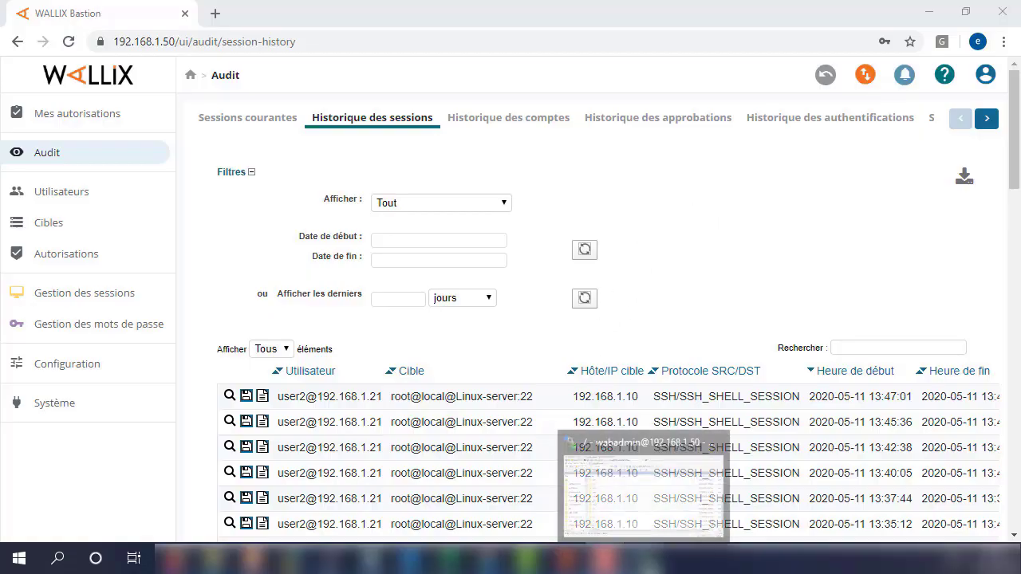
pyautogui.click(631, 559)
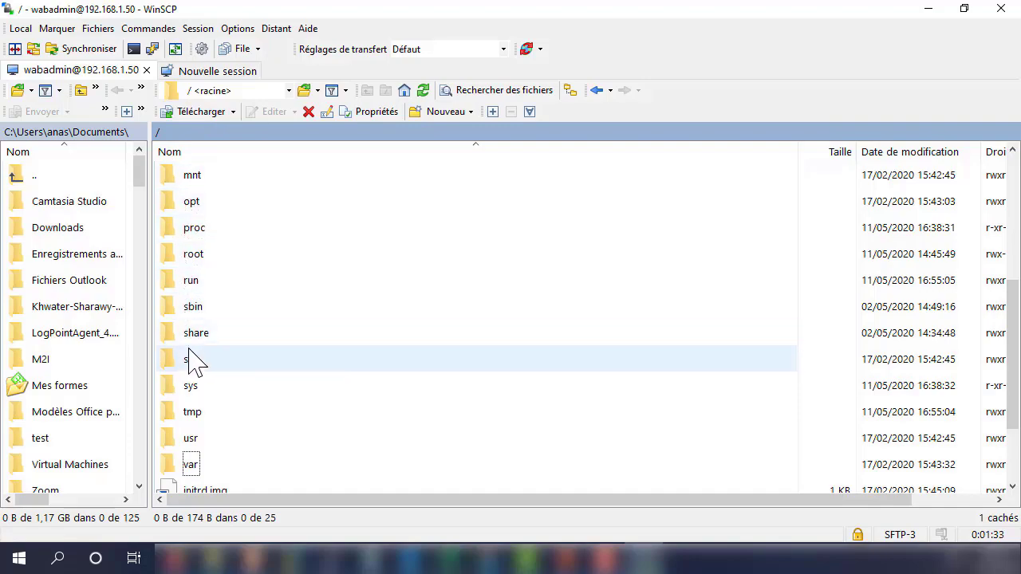
pyautogui.doubleClick(192, 464)
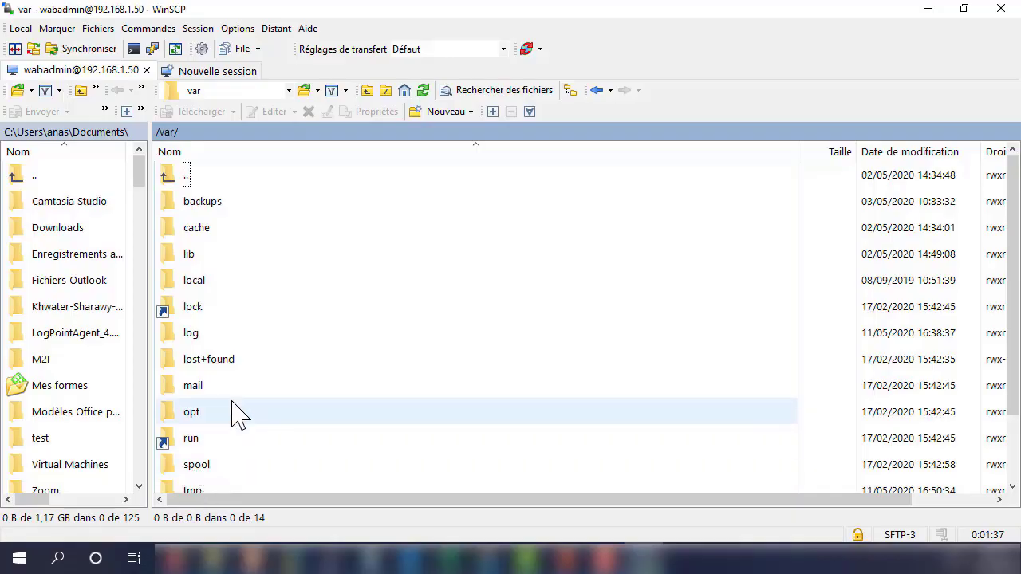
pyautogui.scroll(-1, 231, 415)
pyautogui.doubleClick(194, 438)
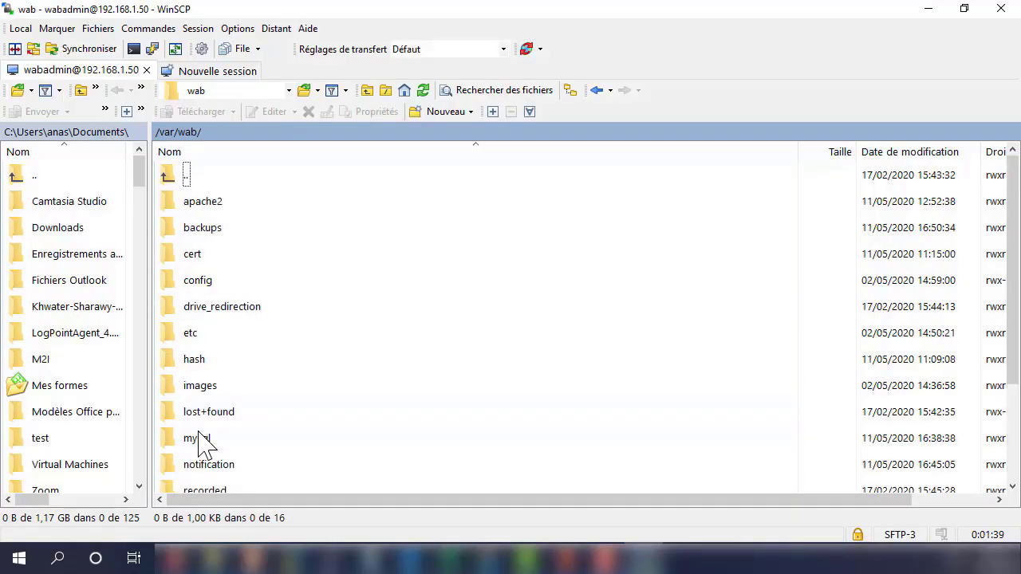
# Check the contents of the /var/wab/remote/recorded folder and return to /var/wab.
pyautogui.scroll(-2, 251, 326)
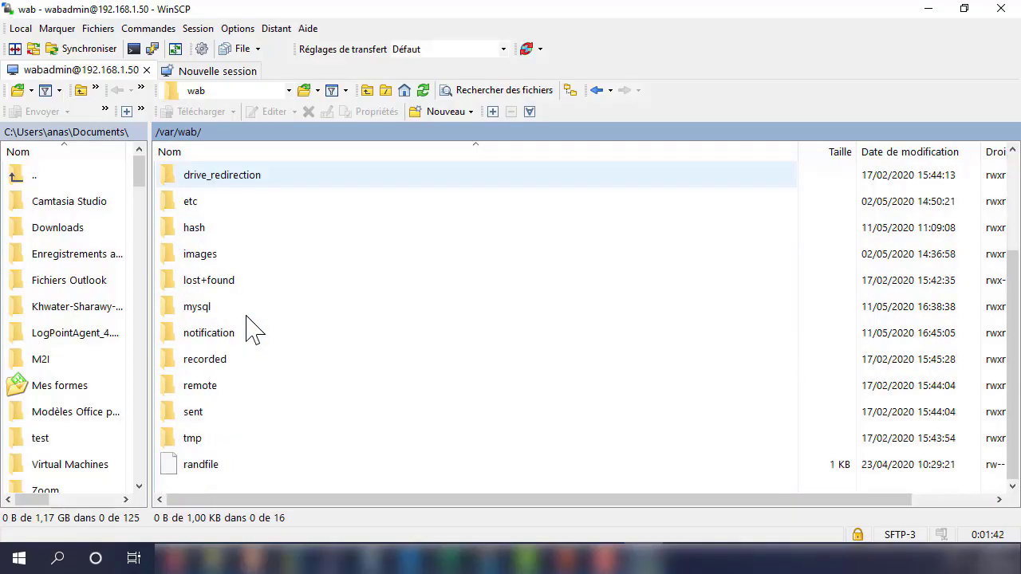
pyautogui.doubleClick(214, 391)
pyautogui.doubleClick(169, 208)
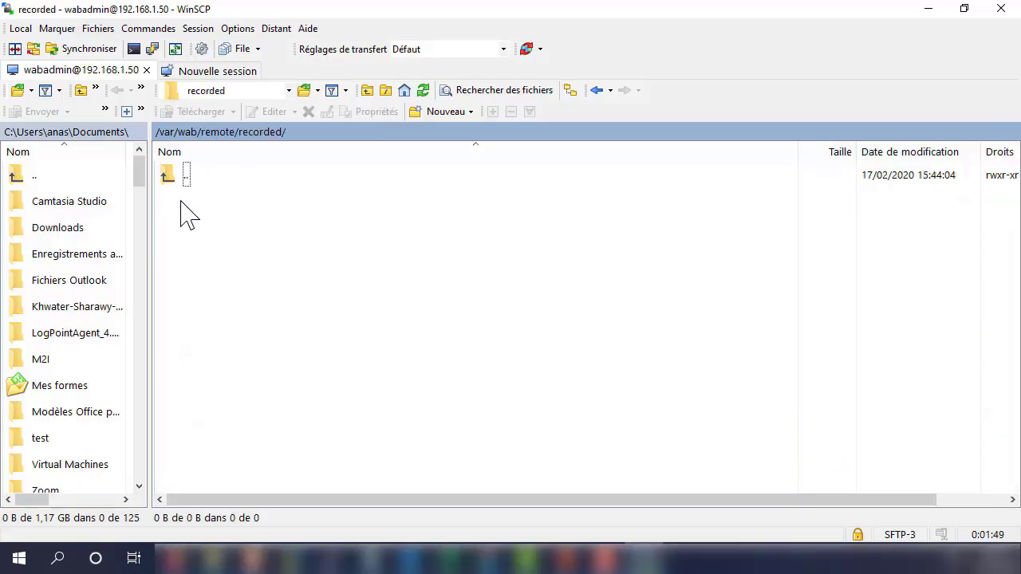
pyautogui.doubleClick(182, 178)
pyautogui.doubleClick(182, 179)
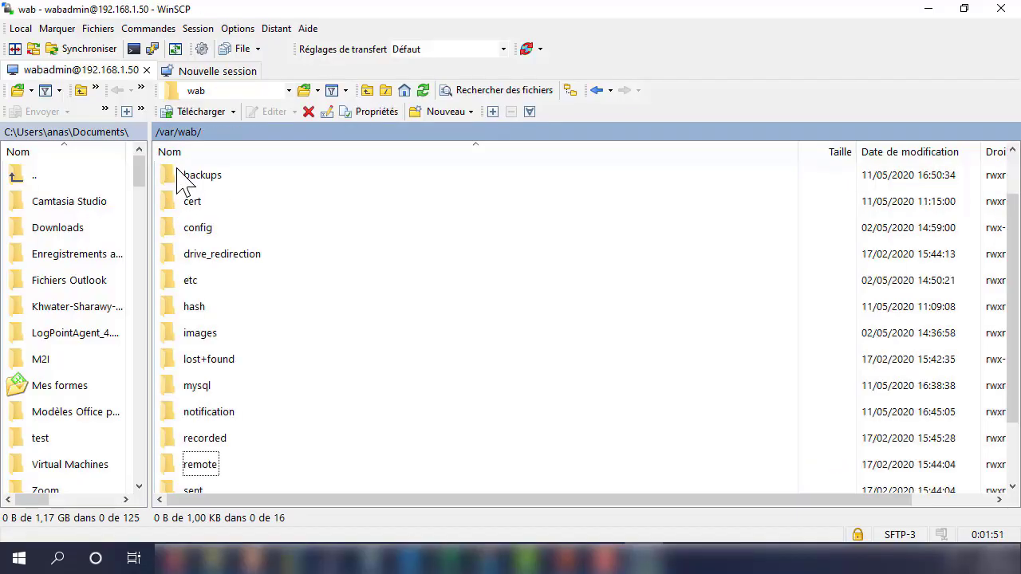
# Open the rdp folder inside /var/wab/recorded.
pyautogui.doubleClick(199, 439)
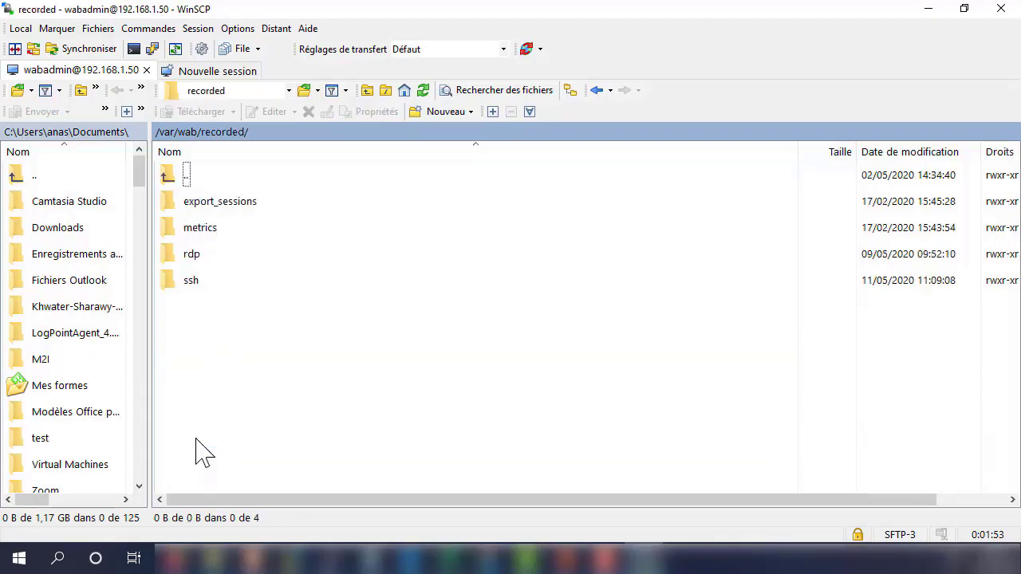
pyautogui.click(212, 262)
pyautogui.click(192, 256)
pyautogui.press('Escape')
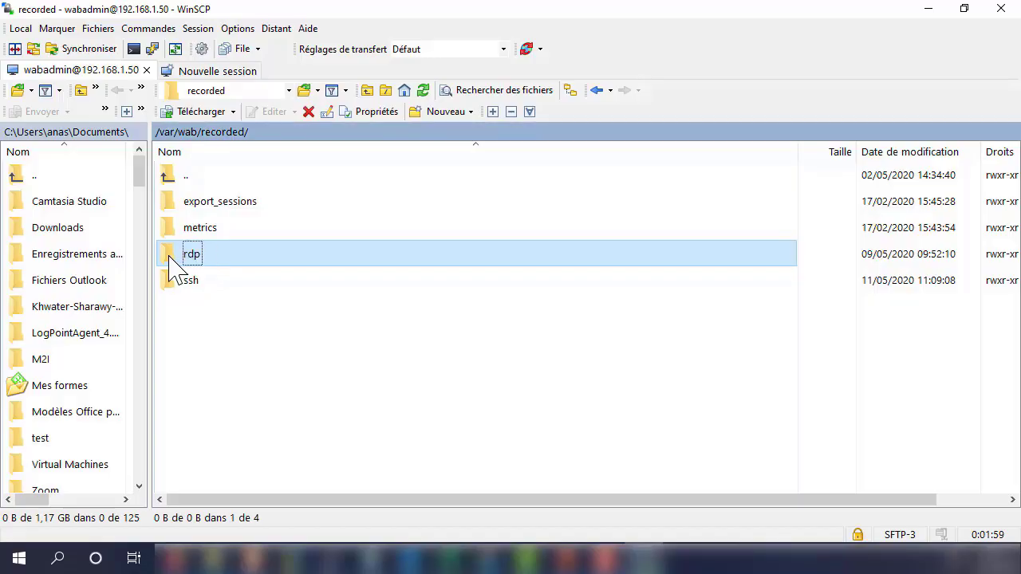
pyautogui.doubleClick(169, 256)
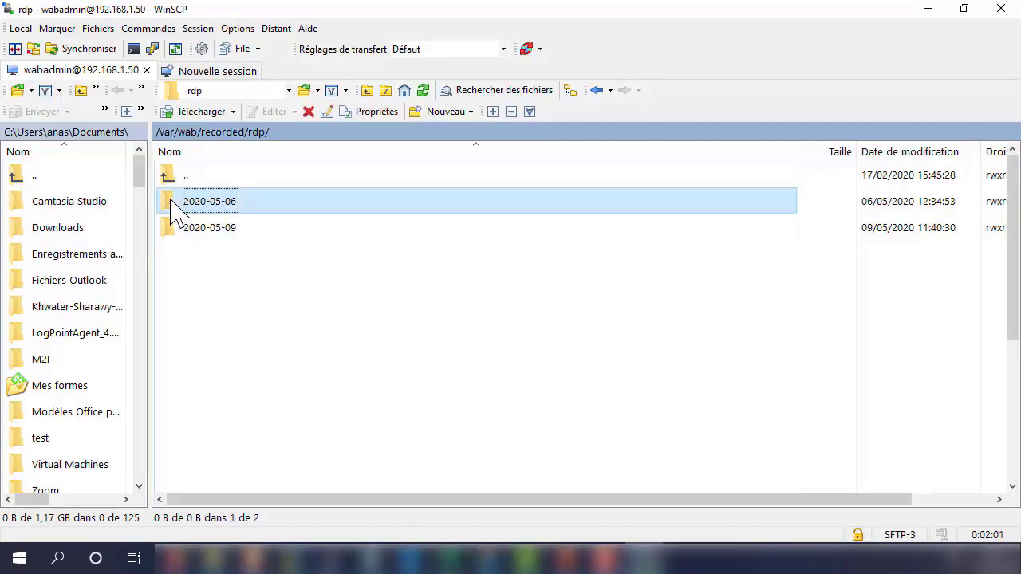
# Examine the RDP session recording files stored in the 2020-05-06 folder.
pyautogui.doubleClick(179, 201)
pyautogui.scroll(-3, 455, 219)
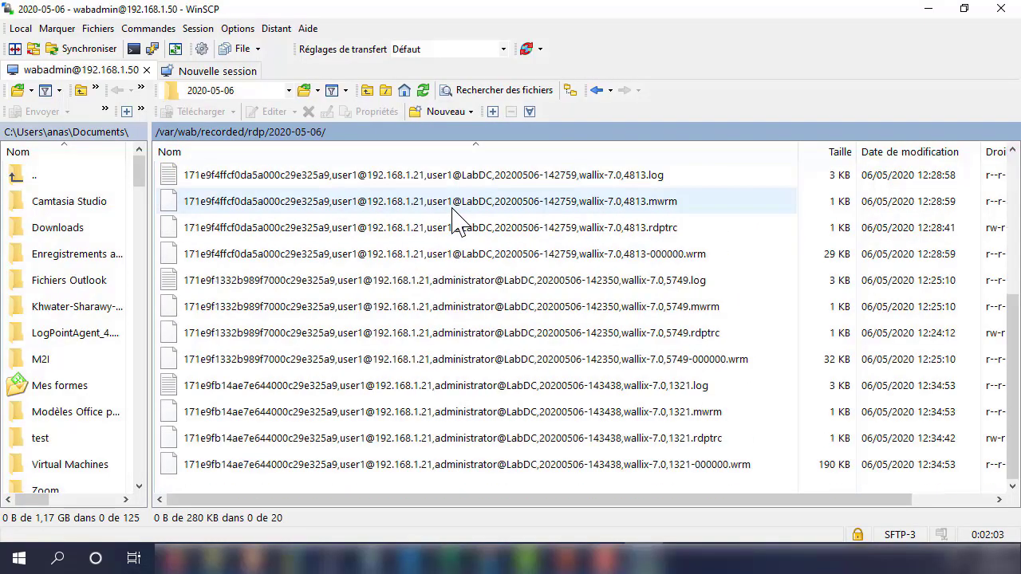
pyautogui.scroll(3, 459, 240)
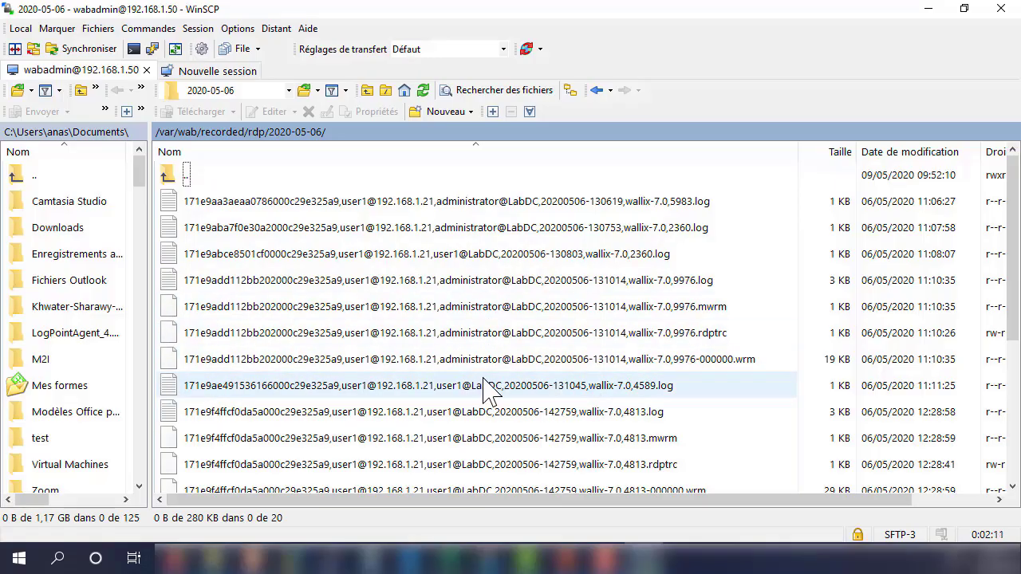
# Return to the rdp folder and examine the recording files stored in its 2020-05-09 folder.
pyautogui.doubleClick(177, 177)
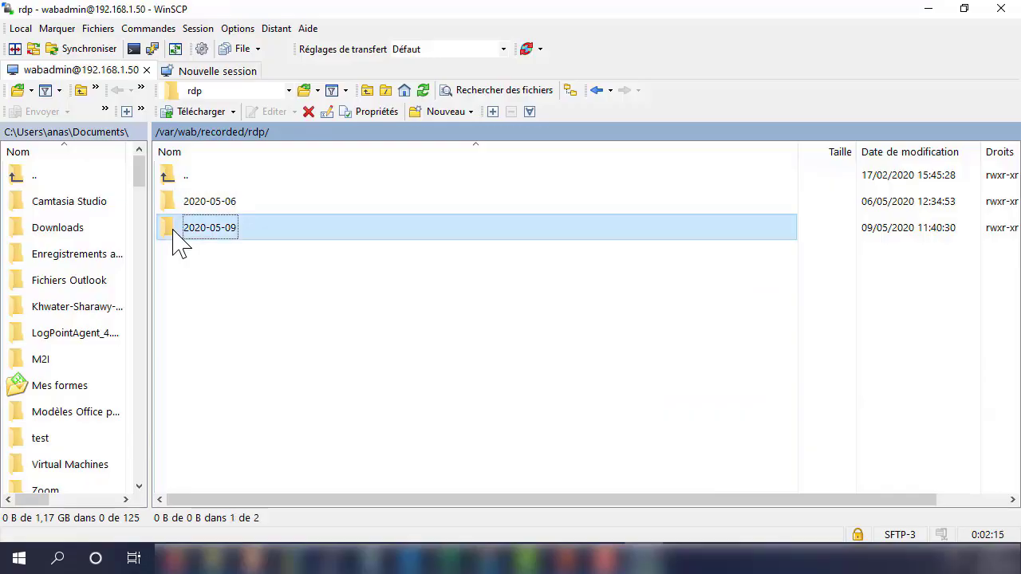
pyautogui.doubleClick(172, 230)
pyautogui.scroll(-5, 660, 243)
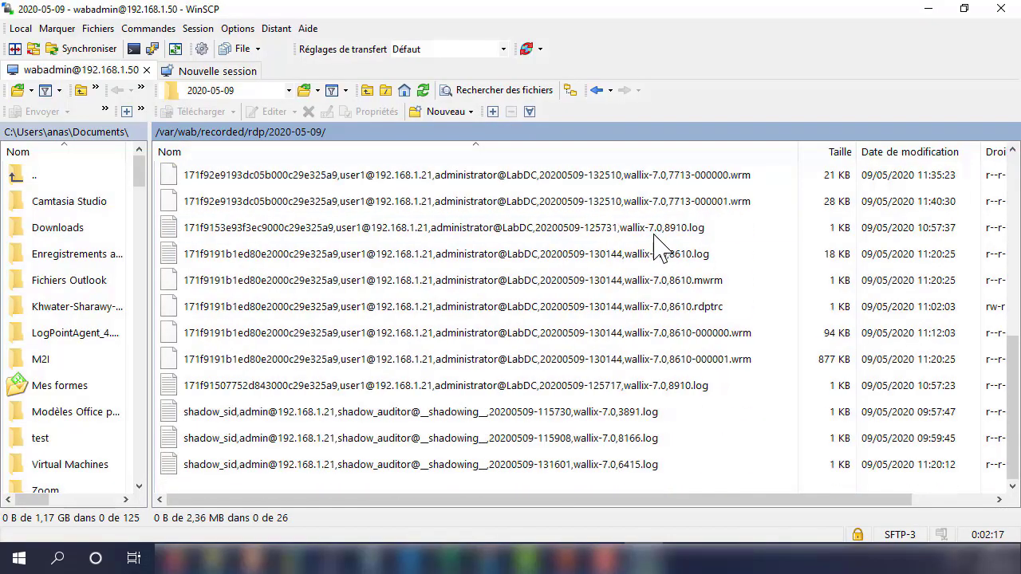
pyautogui.scroll(3, 634, 247)
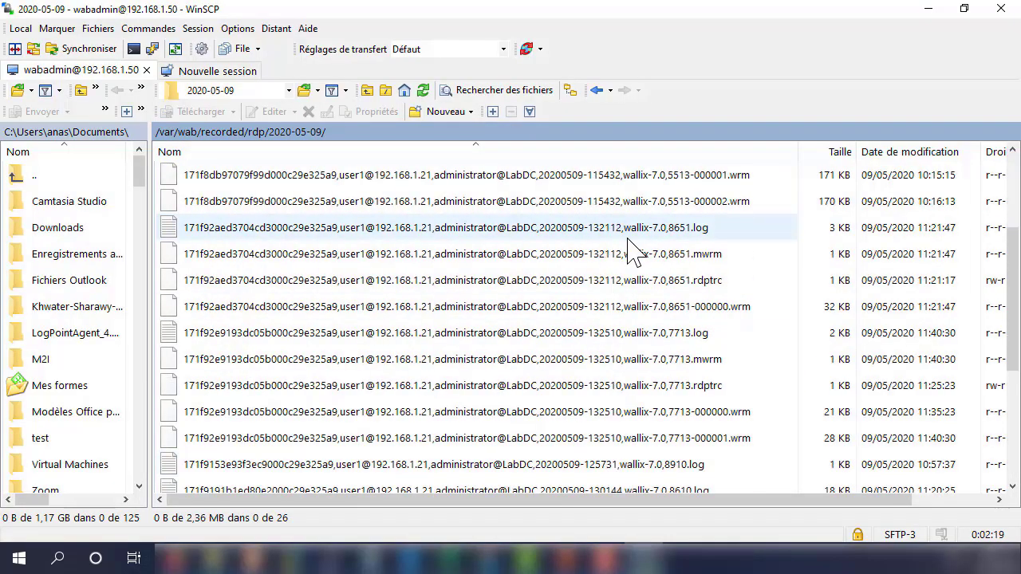
pyautogui.scroll(3, 628, 250)
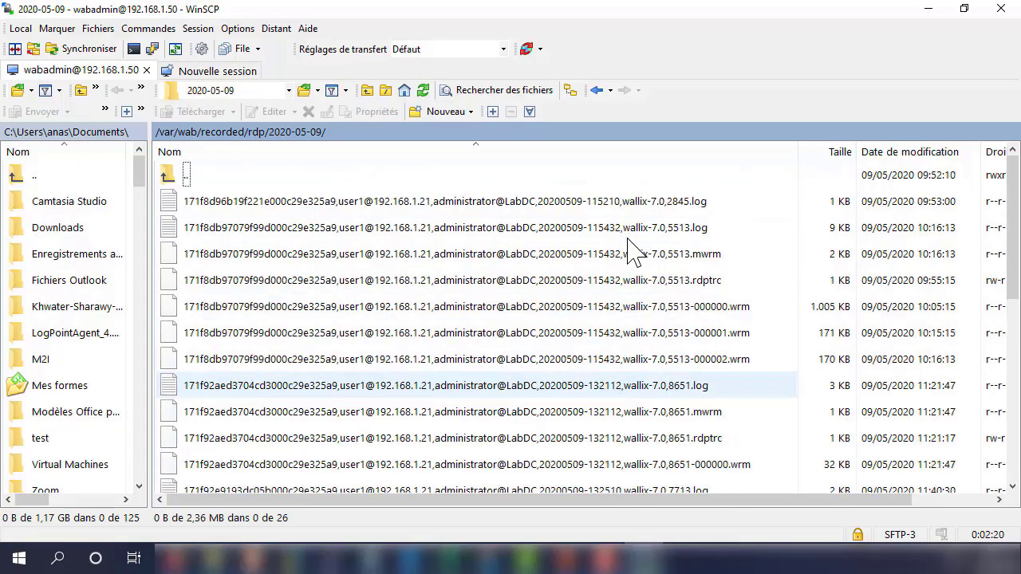
# Open /var/wab/recorded/ssh and examine the .sshlog files in its 2020-05-06 folder.
pyautogui.doubleClick(172, 179)
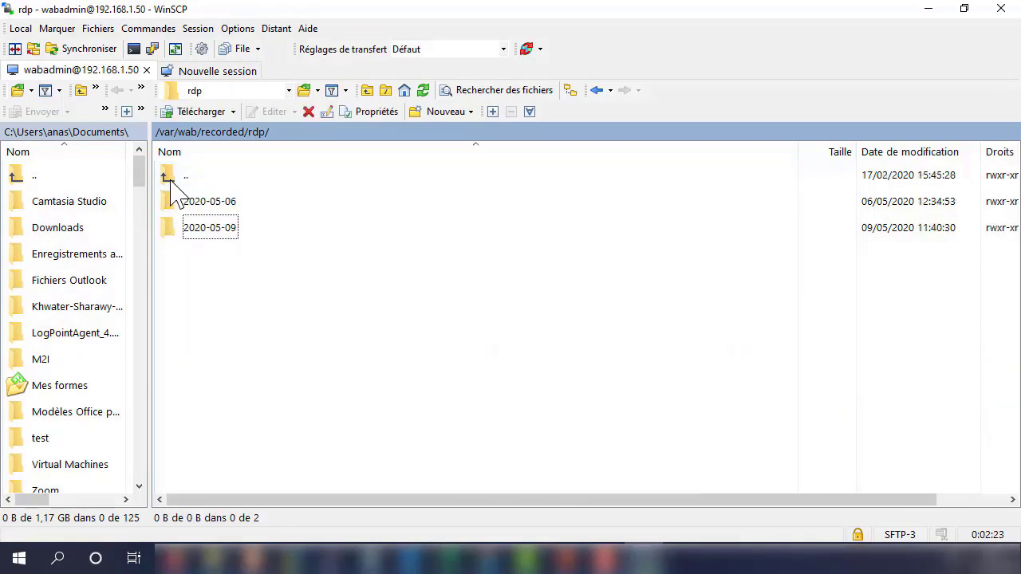
pyautogui.doubleClick(175, 179)
pyautogui.doubleClick(188, 287)
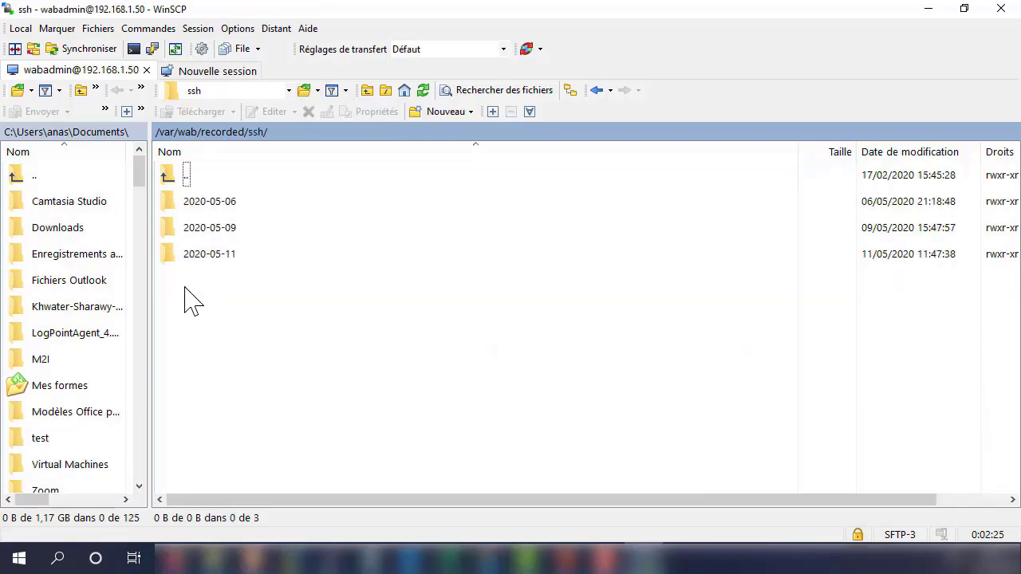
pyautogui.doubleClick(199, 208)
pyautogui.scroll(-5, 409, 239)
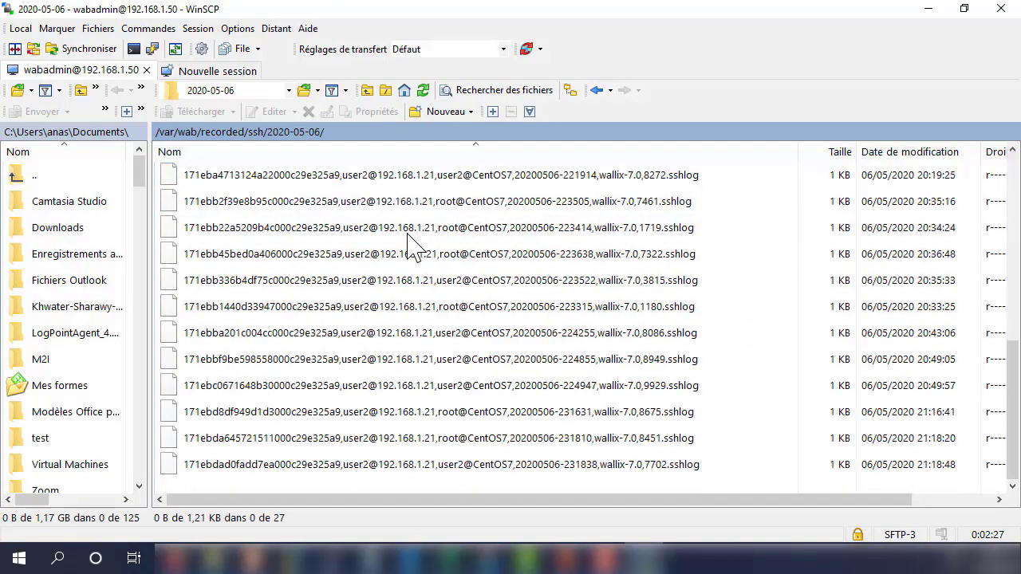
pyautogui.scroll(5, 408, 239)
# Go back to the ssh folder and view the .sshlog files in its 2020-05-09 folder.
pyautogui.doubleClick(187, 174)
pyautogui.click(169, 229)
pyautogui.doubleClick(168, 228)
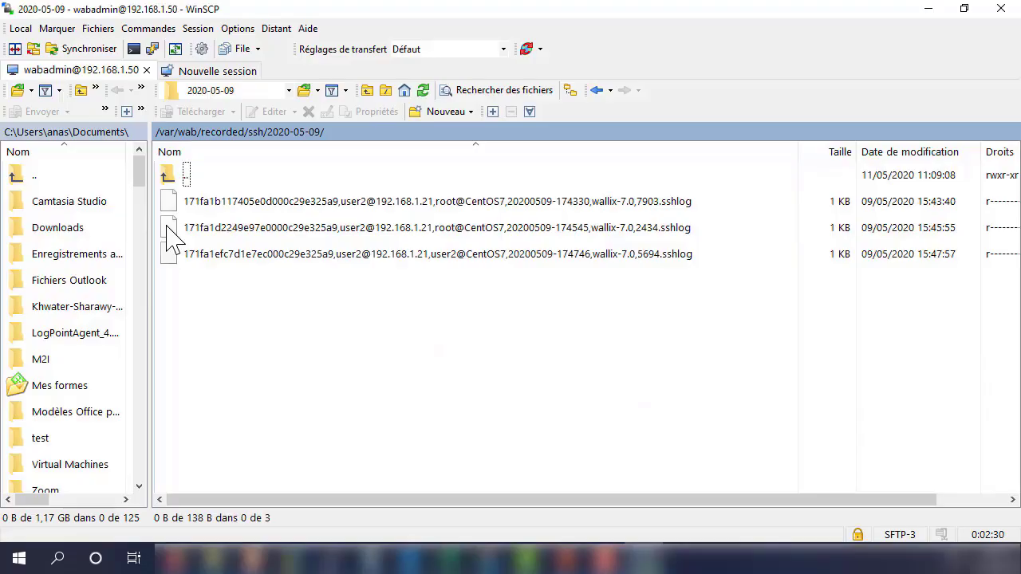
# Go back up to /var/wab/recorded and switch back to the WALLIX Bastion session history.
pyautogui.doubleClick(178, 174)
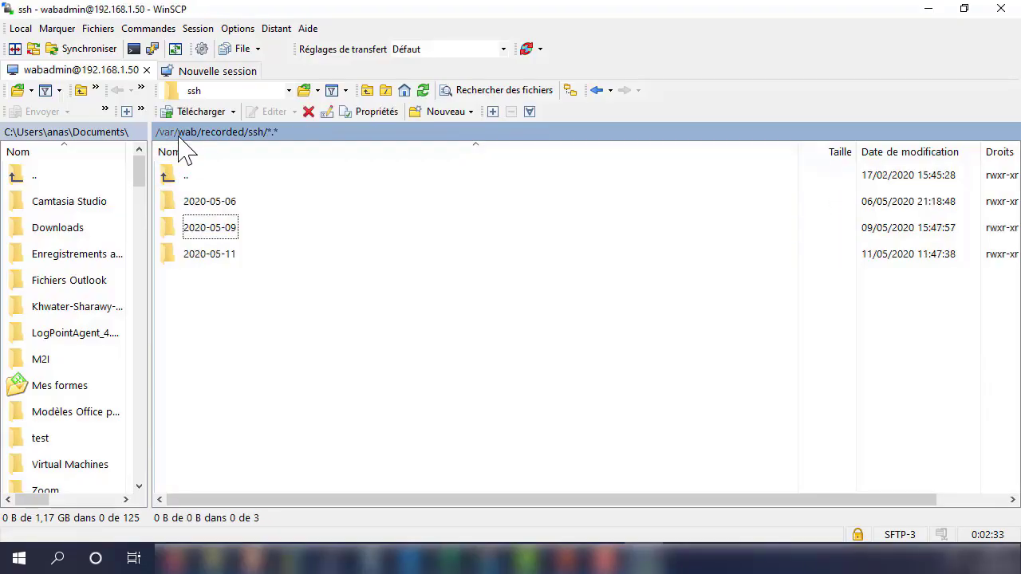
pyautogui.click(221, 133)
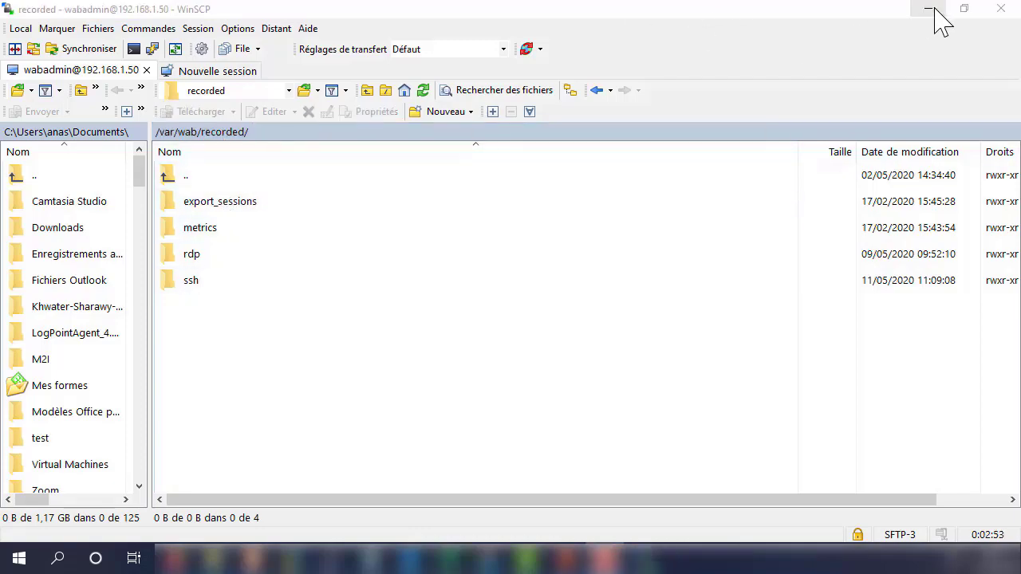
pyautogui.click(935, 11)
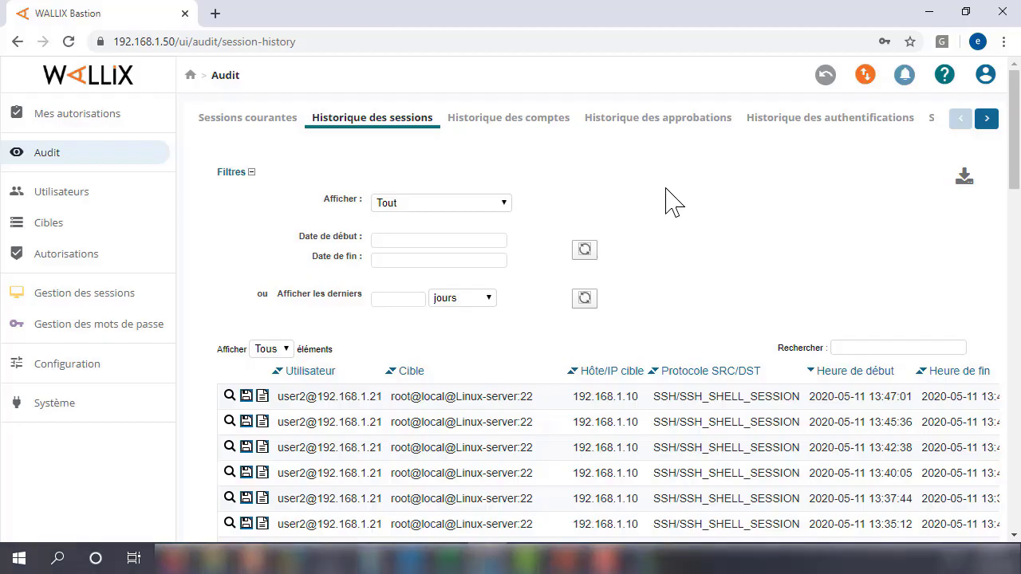